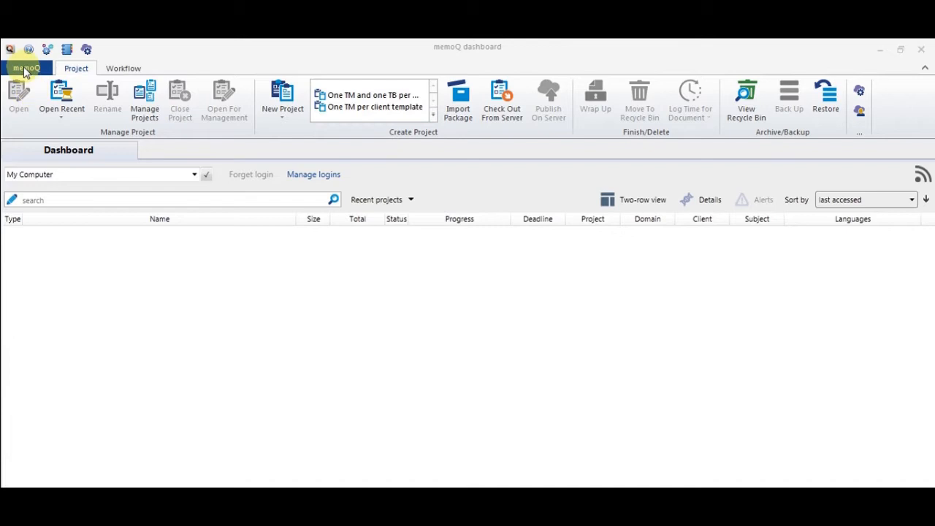
- Check the installed edition and version number of the program, and return to the dashboard
{"action": "left_click", "coordinate": [28, 70]}
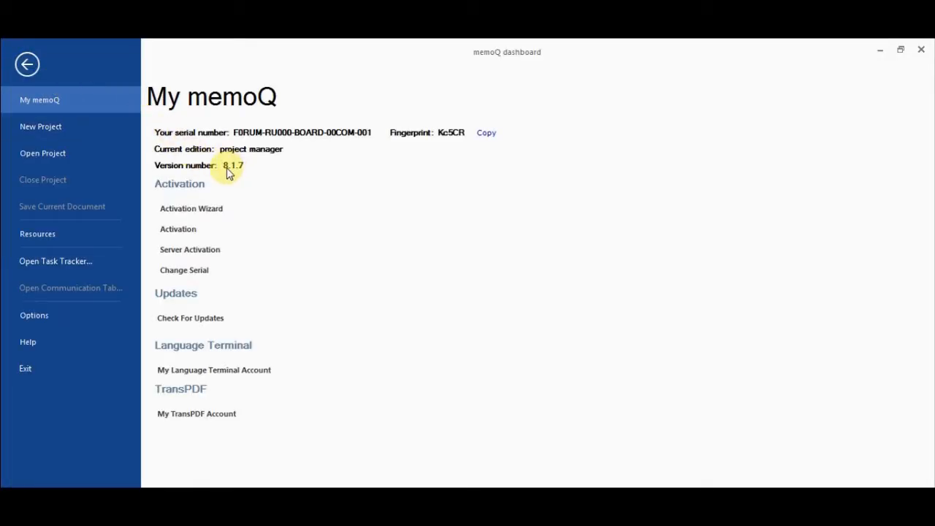
{"action": "left_click", "coordinate": [24, 64]}
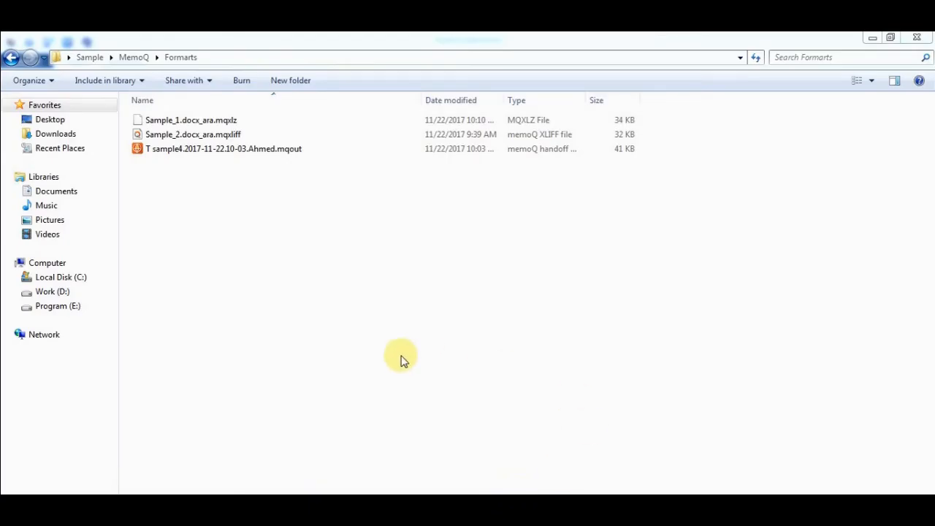
- Examine the mqxliff, mqxlz and mqout sample files in the Formarts folder, and select Sample_1.docx in the parent MemoQ folder
{"action": "left_click", "coordinate": [227, 141]}
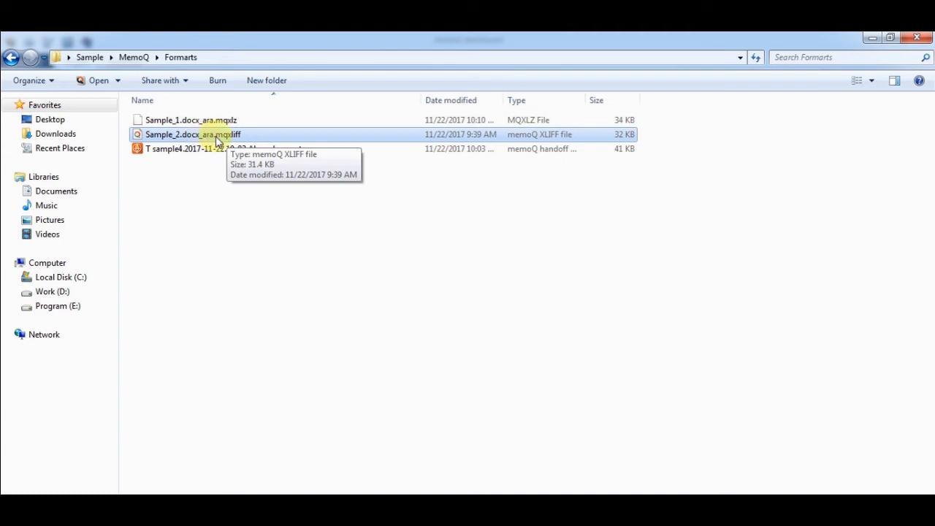
{"action": "left_click", "coordinate": [219, 122]}
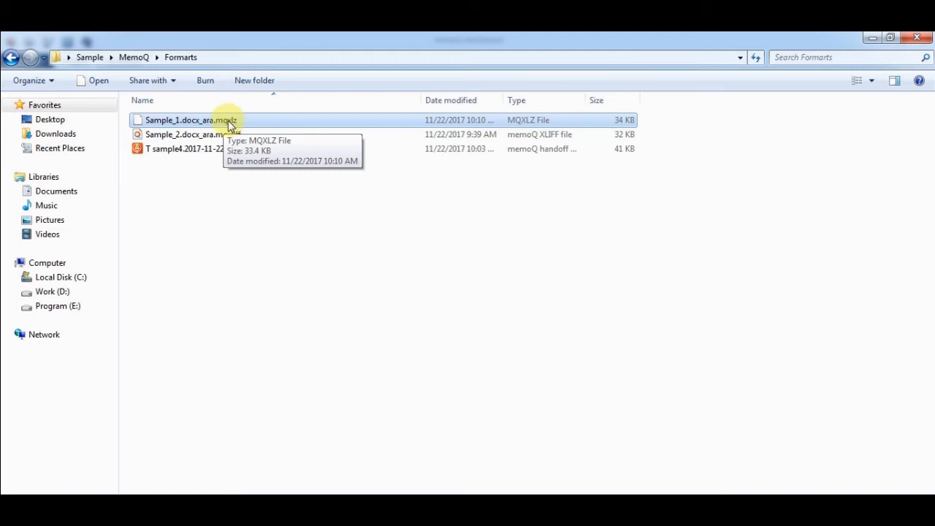
{"action": "left_click", "coordinate": [209, 150]}
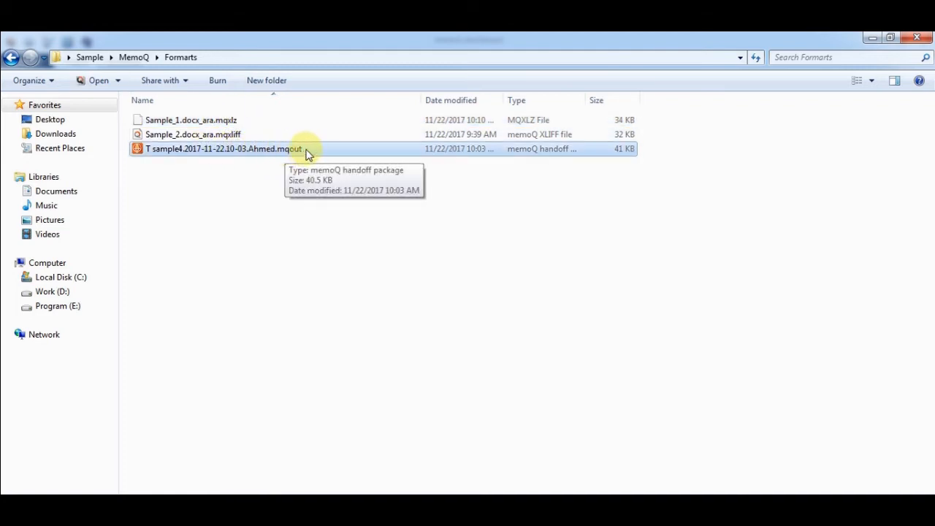
{"action": "left_click", "coordinate": [292, 245]}
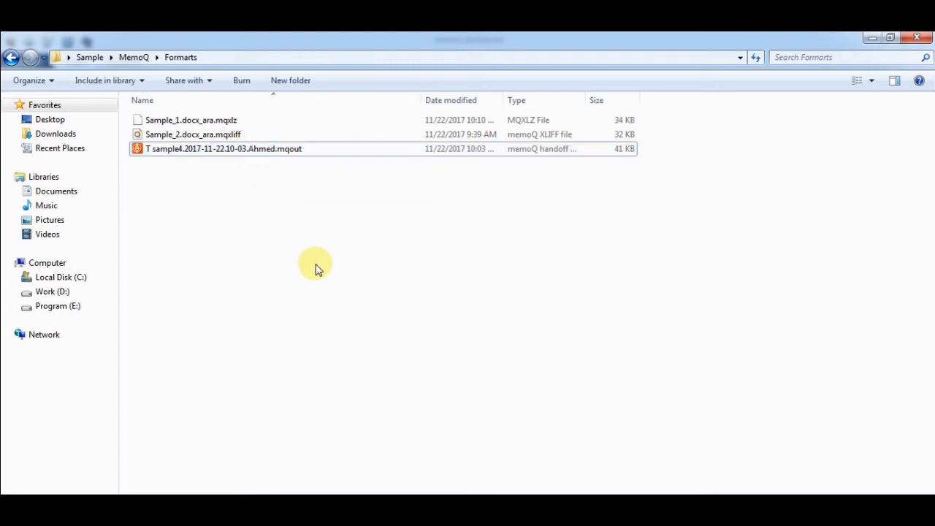
{"action": "key", "text": "BackSpace"}
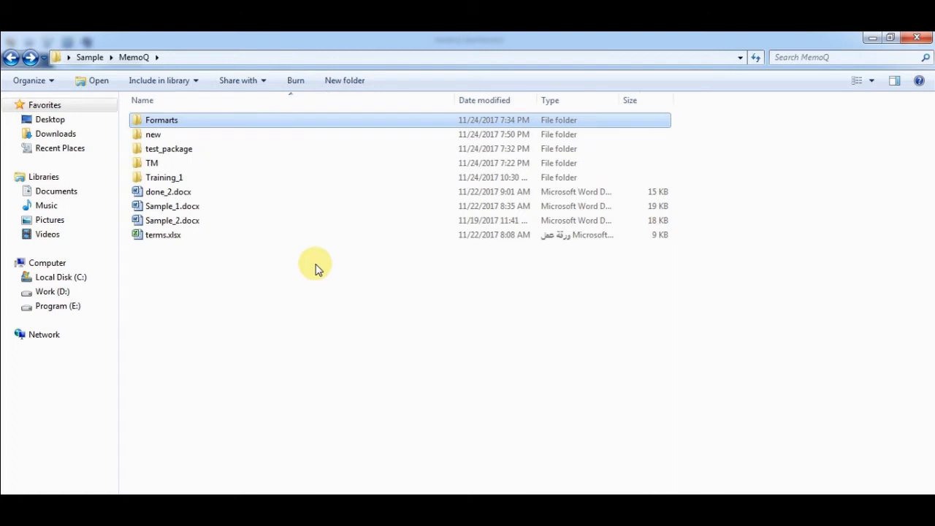
{"action": "left_click", "coordinate": [170, 207]}
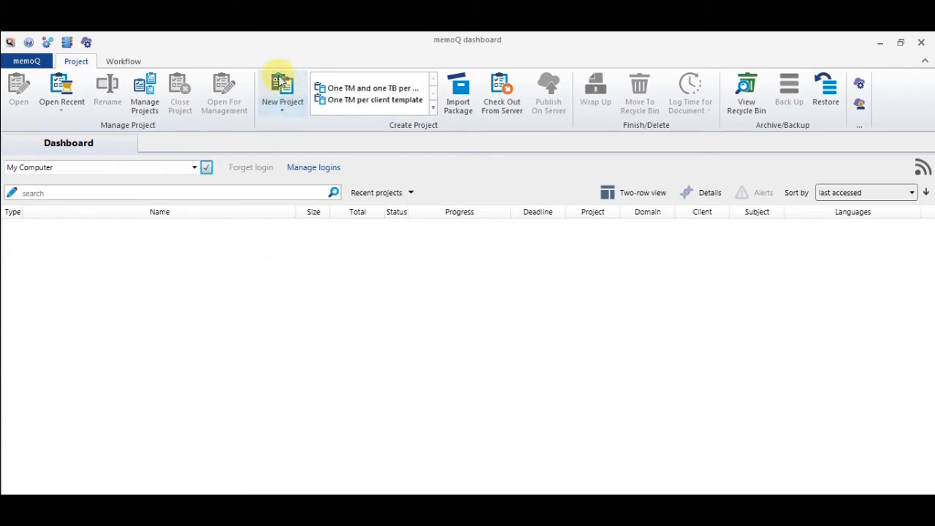
- Start a new local project without a template, named Training, with English as source language and Arabic as target language
{"action": "left_click", "coordinate": [285, 117]}
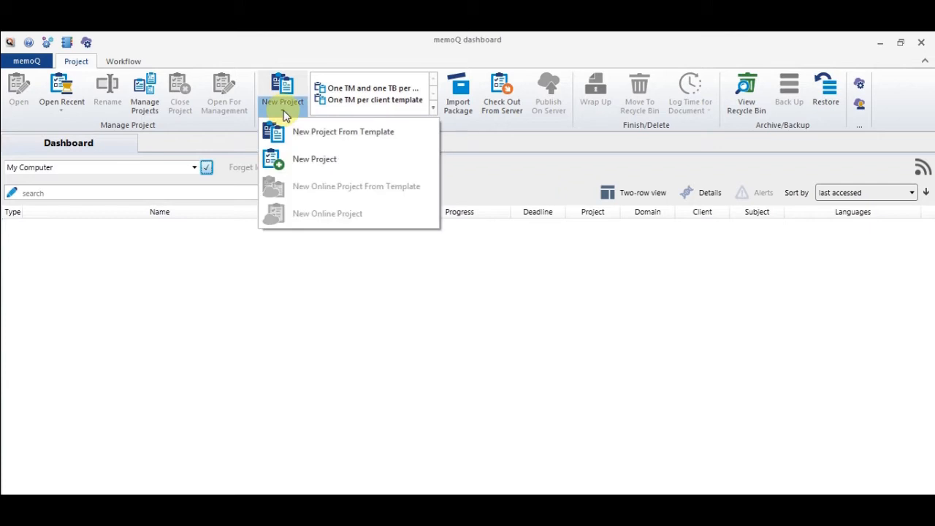
{"action": "left_click", "coordinate": [308, 160]}
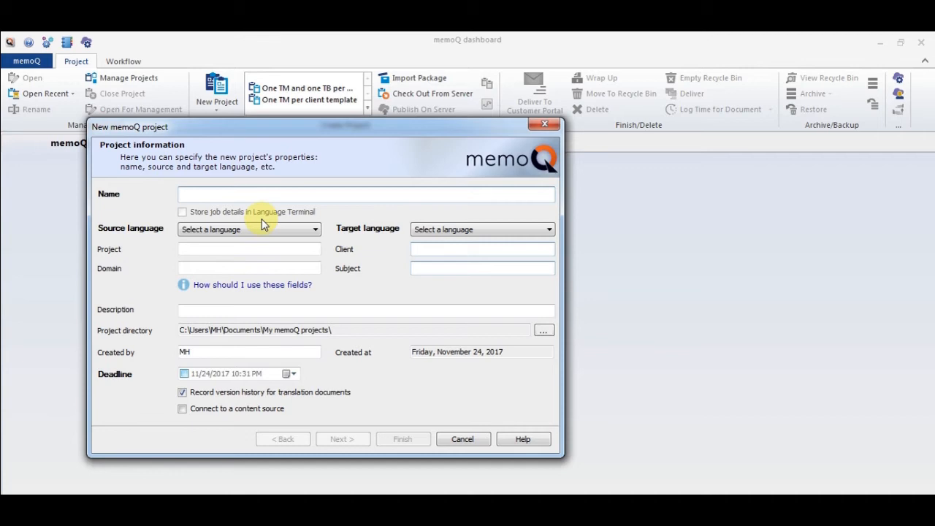
{"action": "type", "text": "Training"}
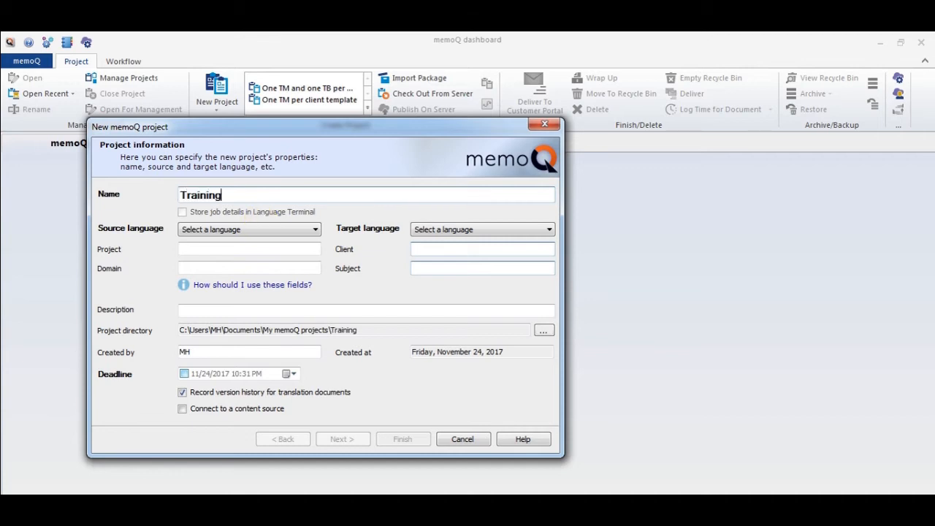
{"action": "key", "text": "Tab"}
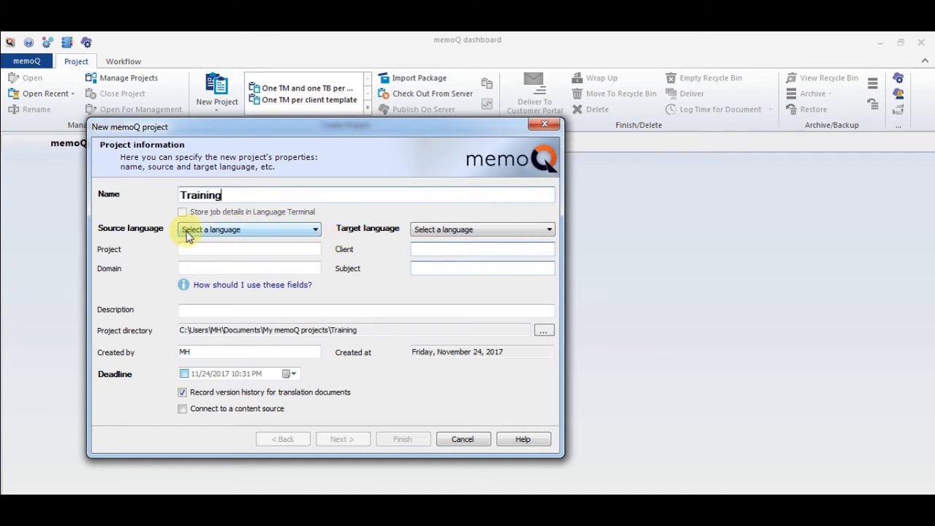
{"action": "left_click", "coordinate": [318, 231]}
{"action": "left_click", "coordinate": [268, 270]}
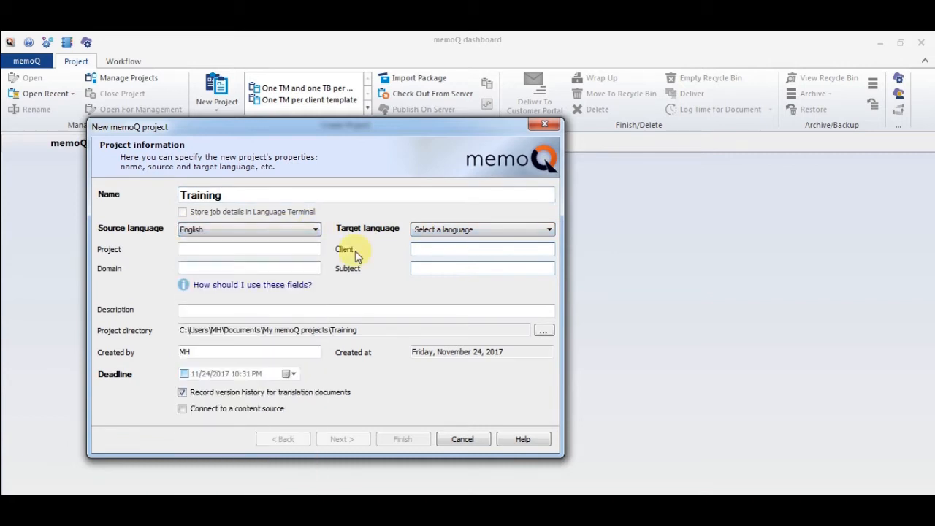
{"action": "left_click", "coordinate": [550, 230]}
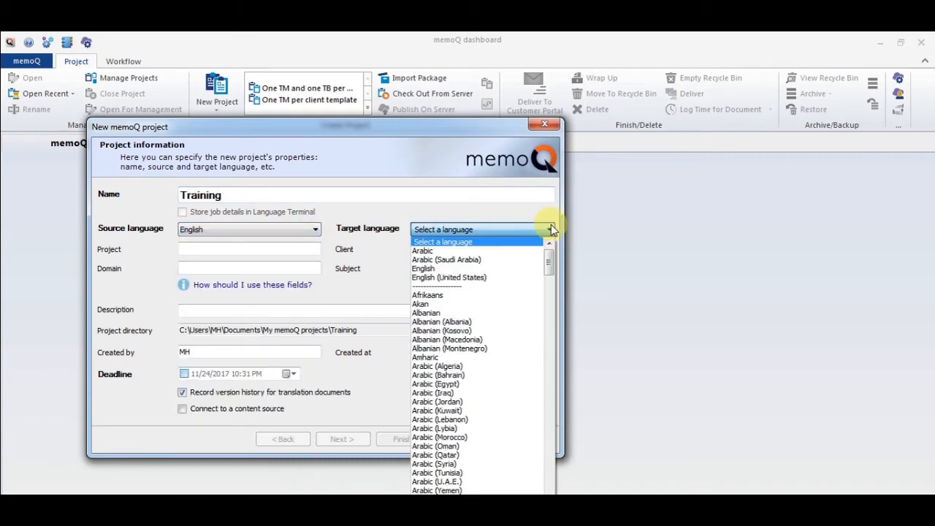
{"action": "left_click", "coordinate": [463, 251]}
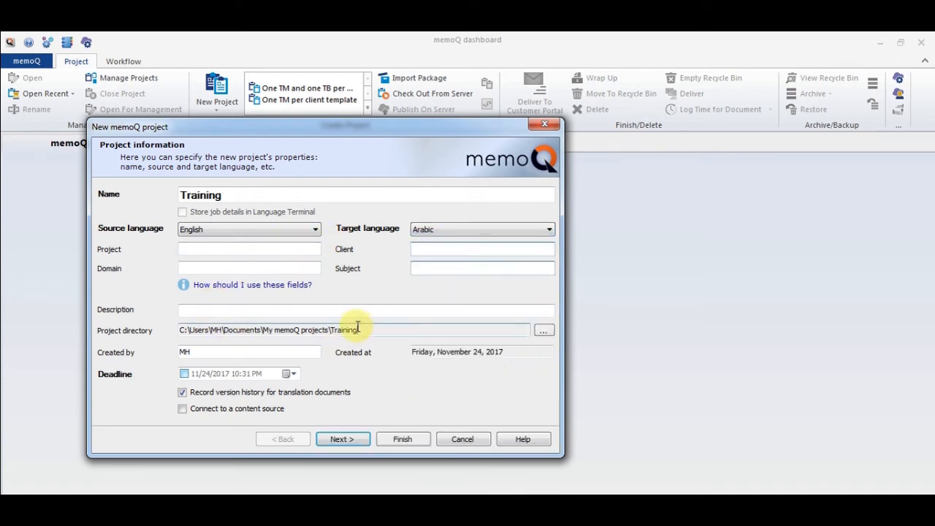
- Set the project directory to the Training_1 folder inside Sample\MemoQ and proceed to the translation documents
{"action": "left_click_drag", "start_coordinate": [358, 327], "coordinate": [144, 320]}
{"action": "left_click_drag", "start_coordinate": [378, 328], "coordinate": [184, 329]}
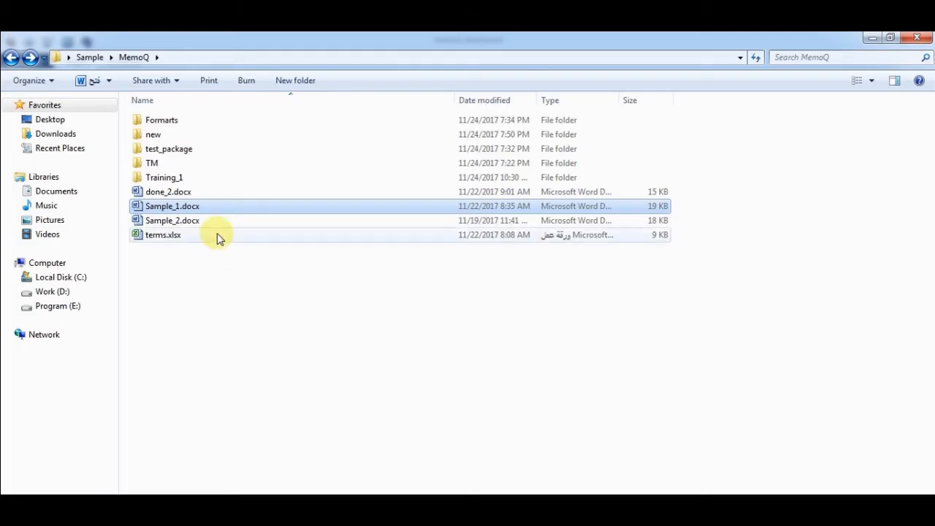
{"action": "double_click", "coordinate": [157, 175]}
{"action": "left_click", "coordinate": [288, 64]}
{"action": "key", "text": "ctrl+c"}
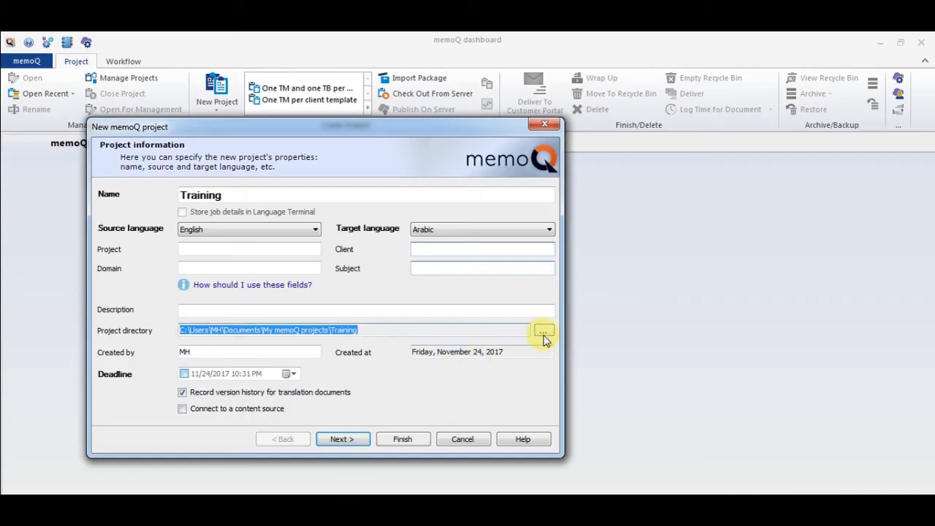
{"action": "left_click", "coordinate": [544, 334]}
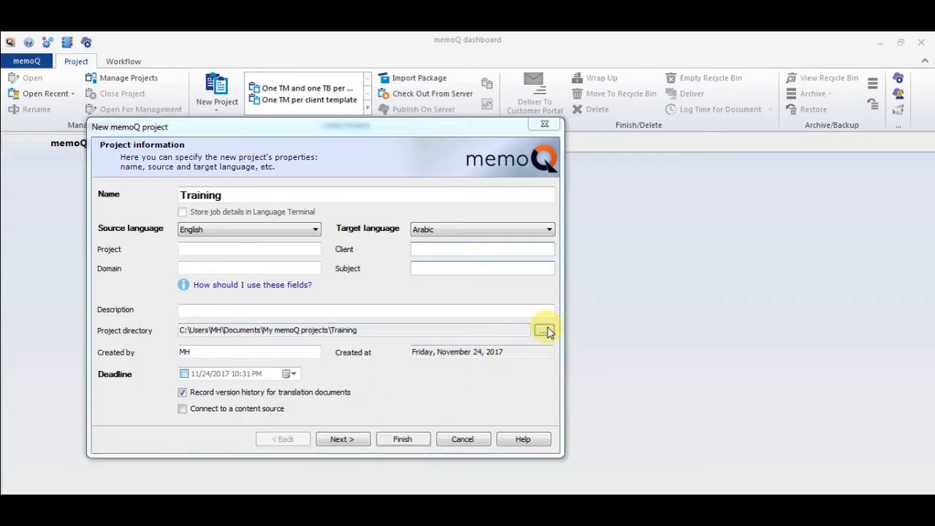
{"action": "key", "text": "ctrl+v"}
{"action": "key", "text": "Return"}
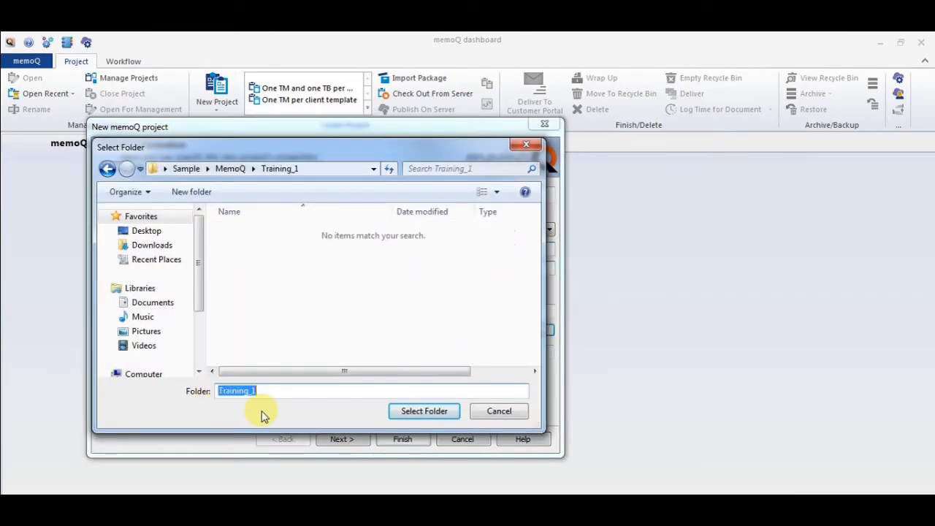
{"action": "left_click", "coordinate": [424, 411]}
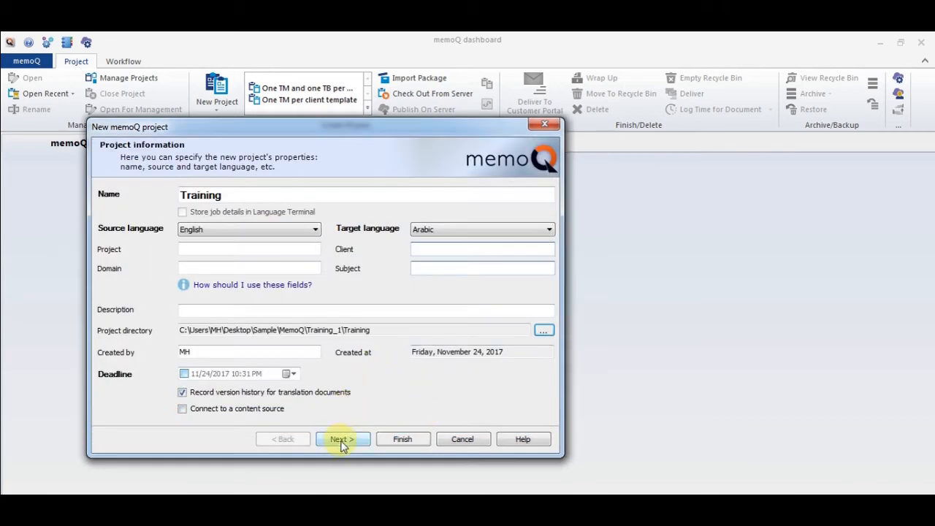
{"action": "left_click", "coordinate": [342, 439]}
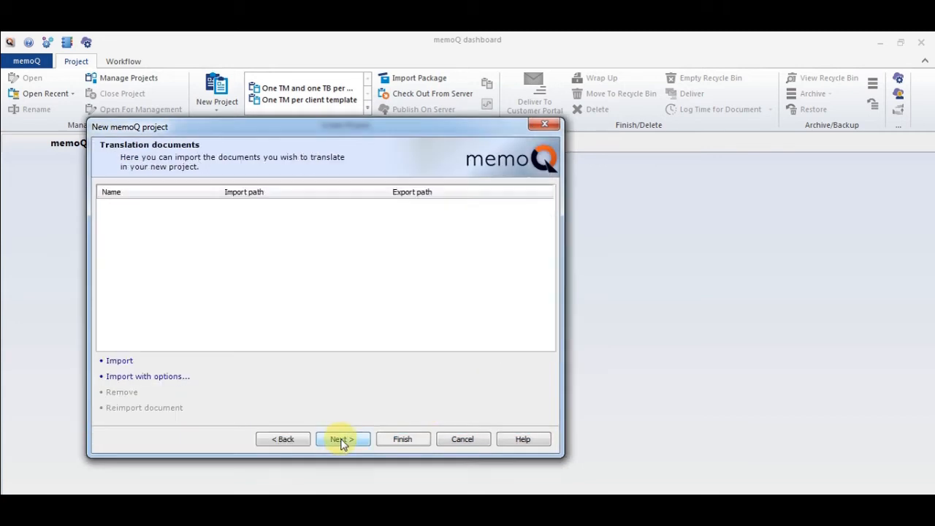
- Import Sample_1.docx as the document to translate and continue to the translation memories
{"action": "left_click", "coordinate": [120, 362]}
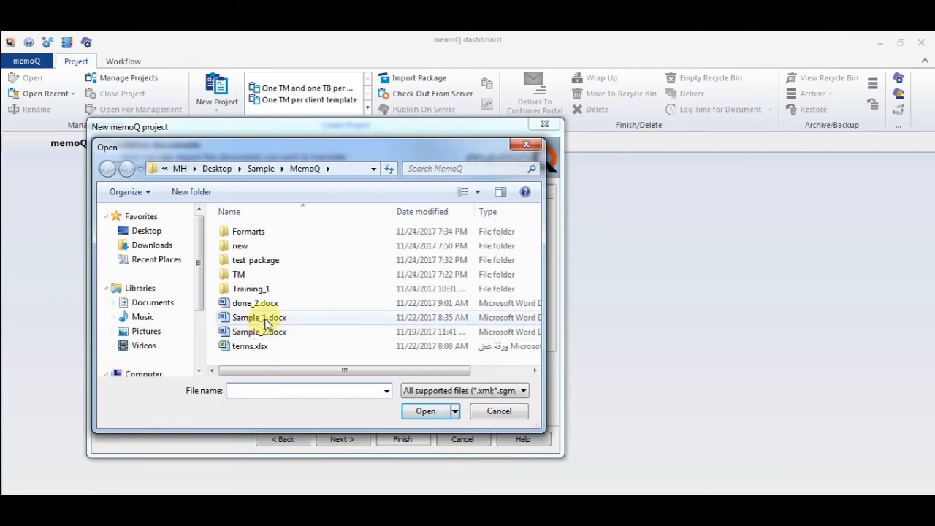
{"action": "double_click", "coordinate": [265, 320]}
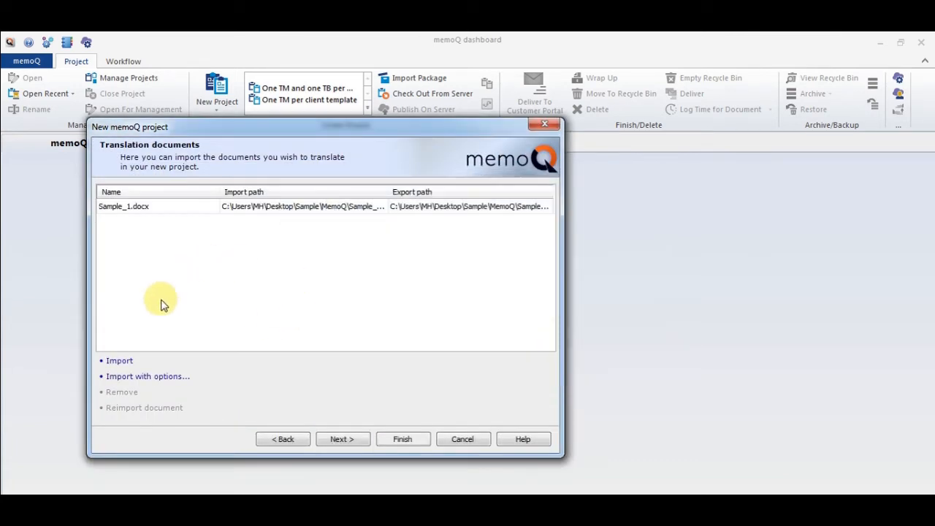
{"action": "left_click", "coordinate": [343, 439]}
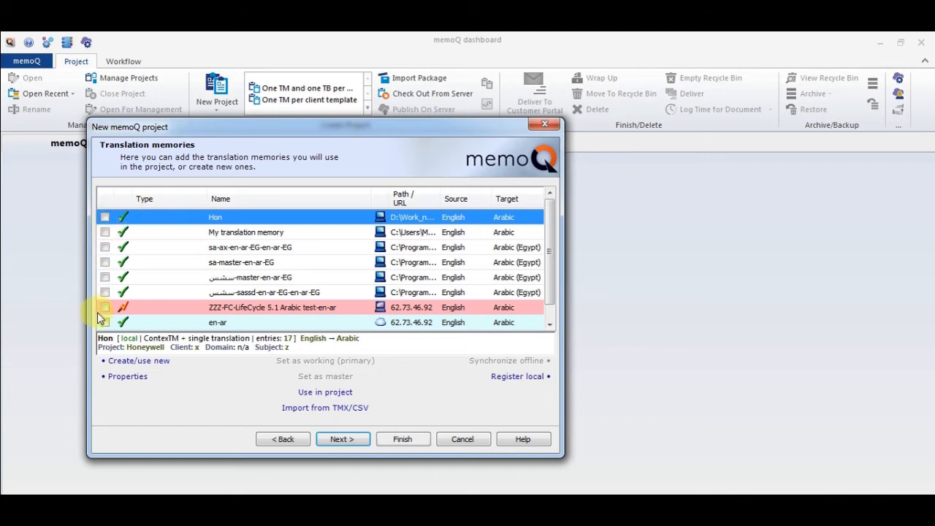
- View the new translation memory settings without creating one, and add the existing Hon translation memory to the project
{"action": "left_click", "coordinate": [131, 363]}
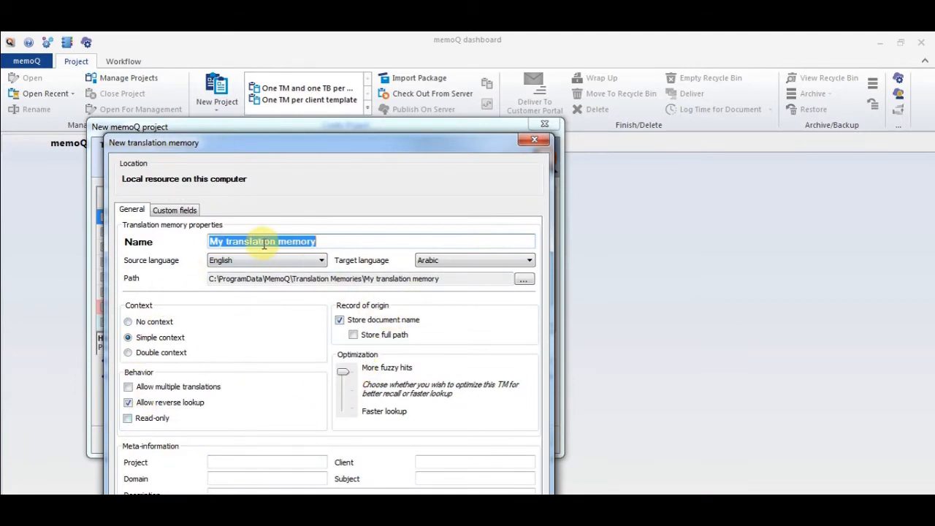
{"action": "left_click", "coordinate": [535, 142]}
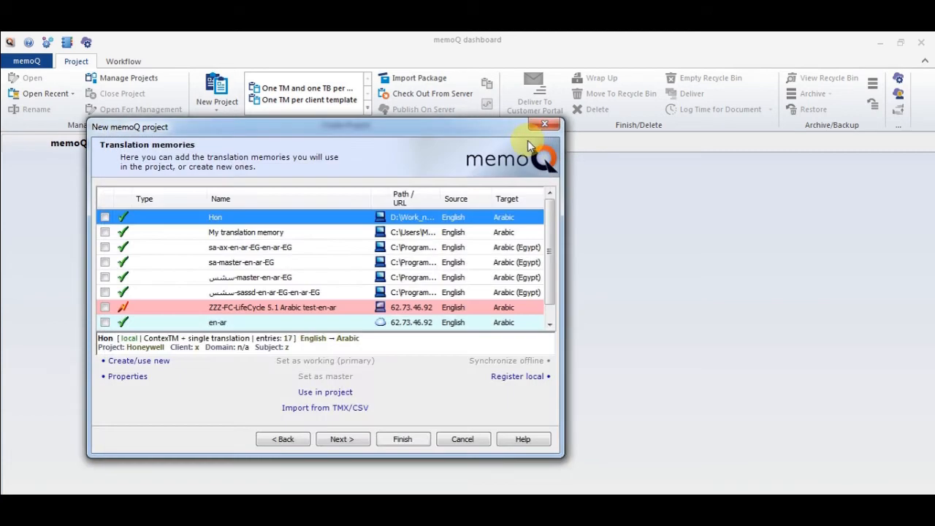
{"action": "left_click", "coordinate": [104, 218]}
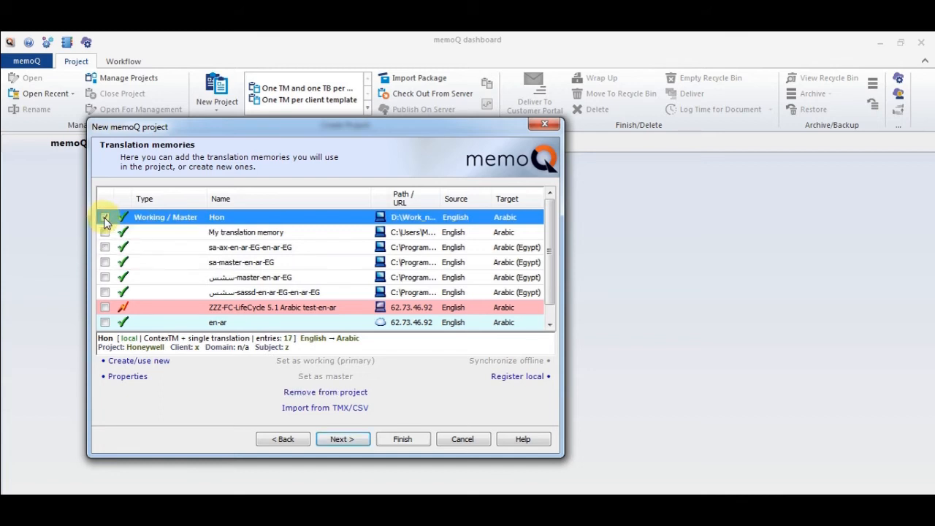
{"action": "left_click", "coordinate": [343, 441]}
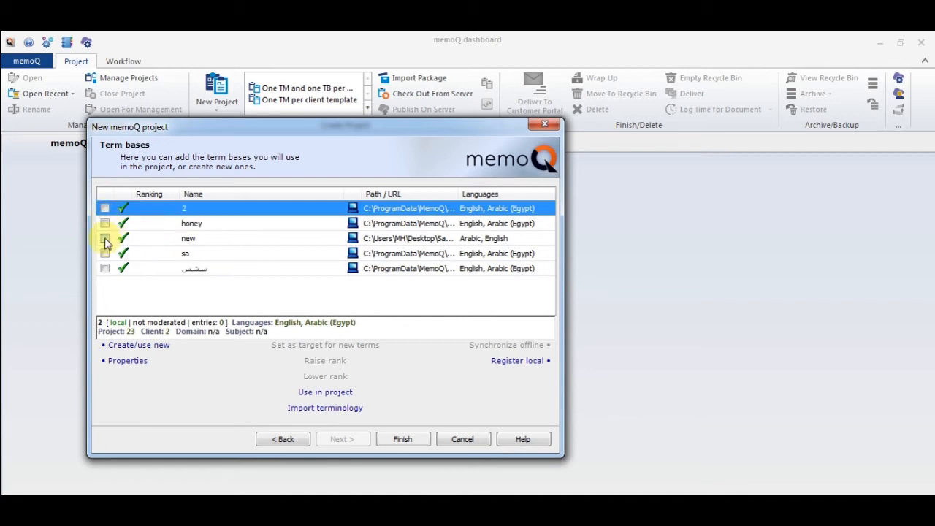
- Add the existing term base "new" to the project, view the new term base settings without creating one, and finish the project setup
{"action": "left_click", "coordinate": [104, 238]}
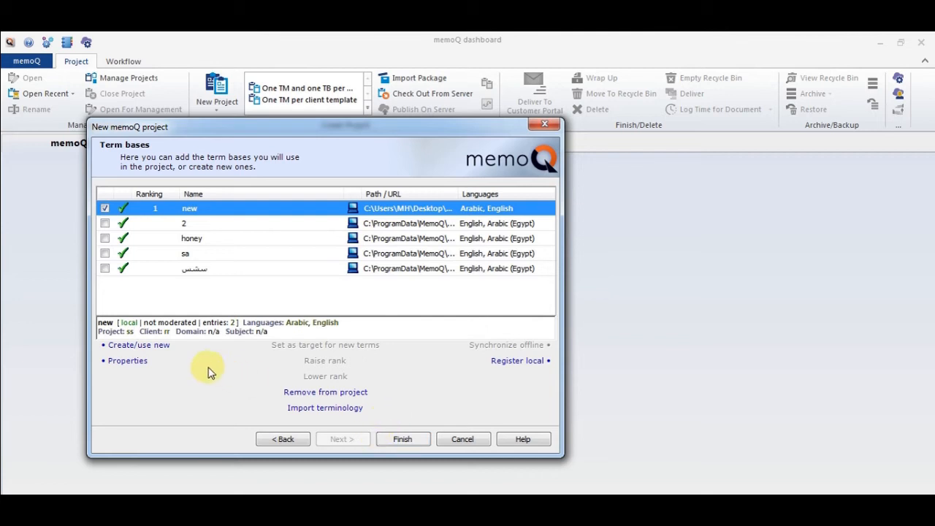
{"action": "left_click", "coordinate": [134, 352]}
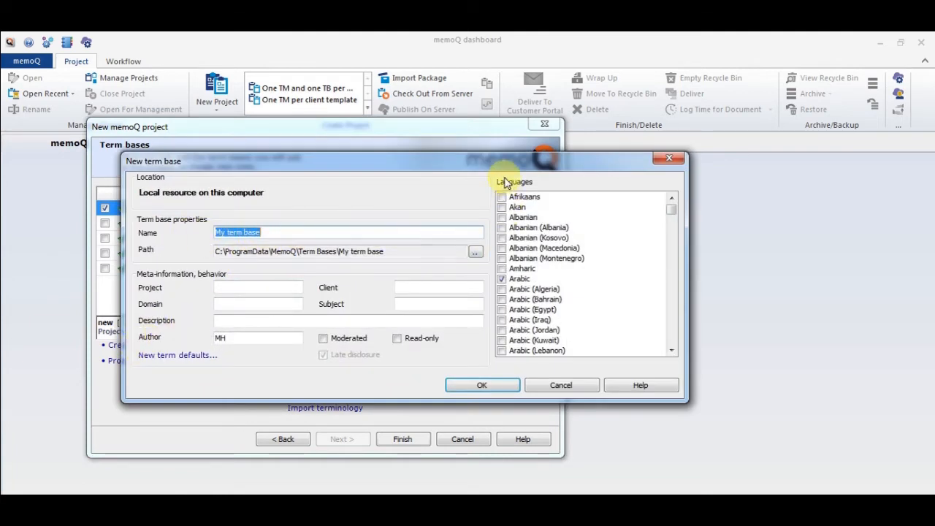
{"action": "left_click", "coordinate": [560, 386]}
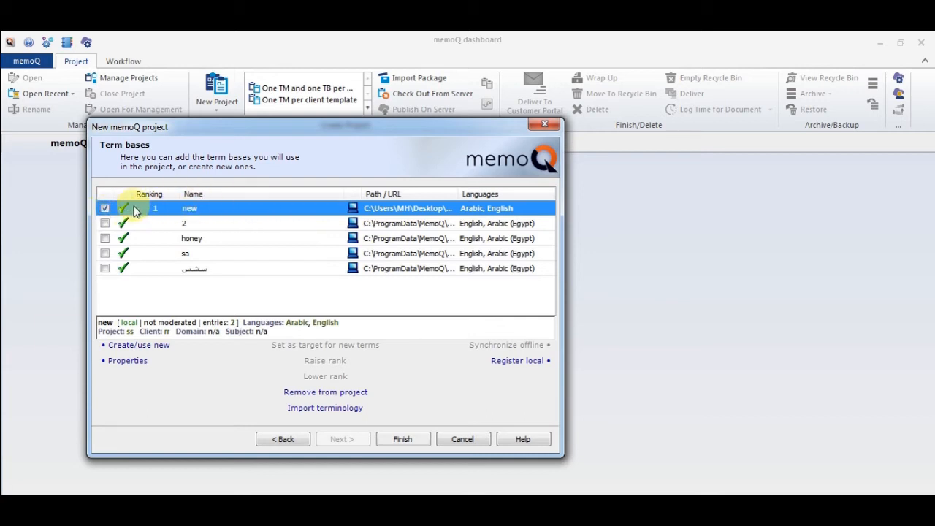
{"action": "left_click", "coordinate": [401, 441]}
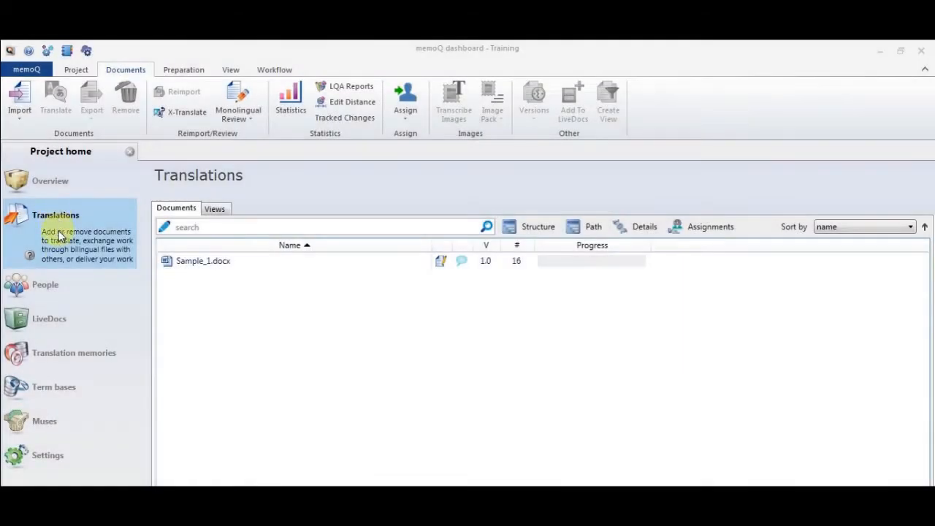
- Review the translation memories and term bases assigned to the Training project, and return to its translation documents
{"action": "left_click", "coordinate": [61, 358]}
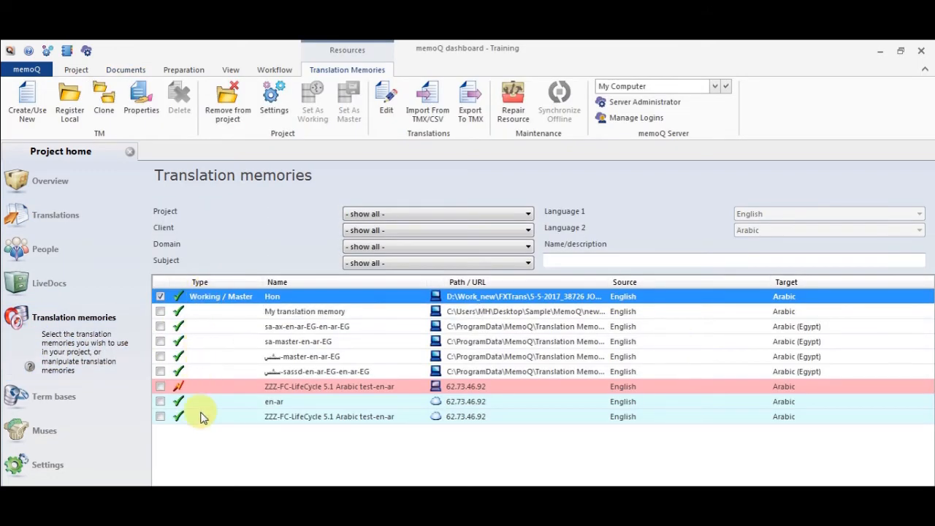
{"action": "left_click", "coordinate": [49, 408]}
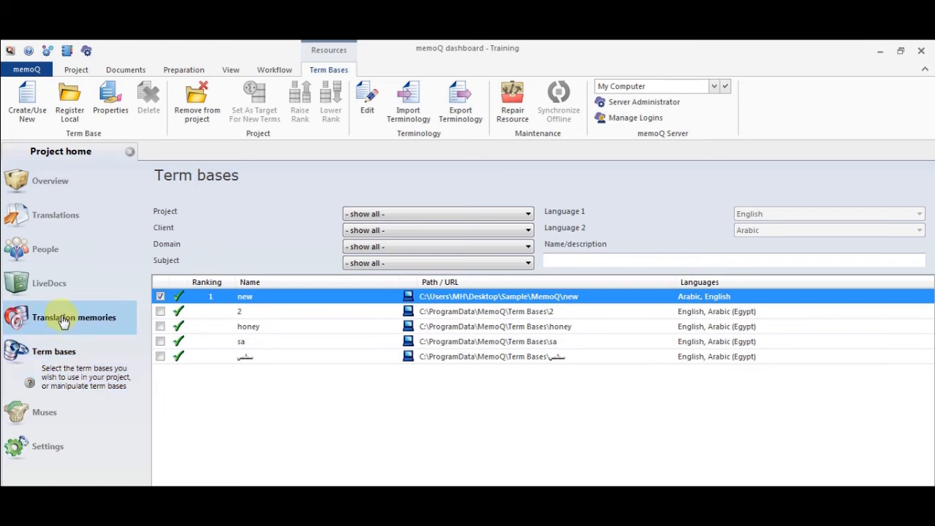
{"action": "left_click", "coordinate": [53, 220]}
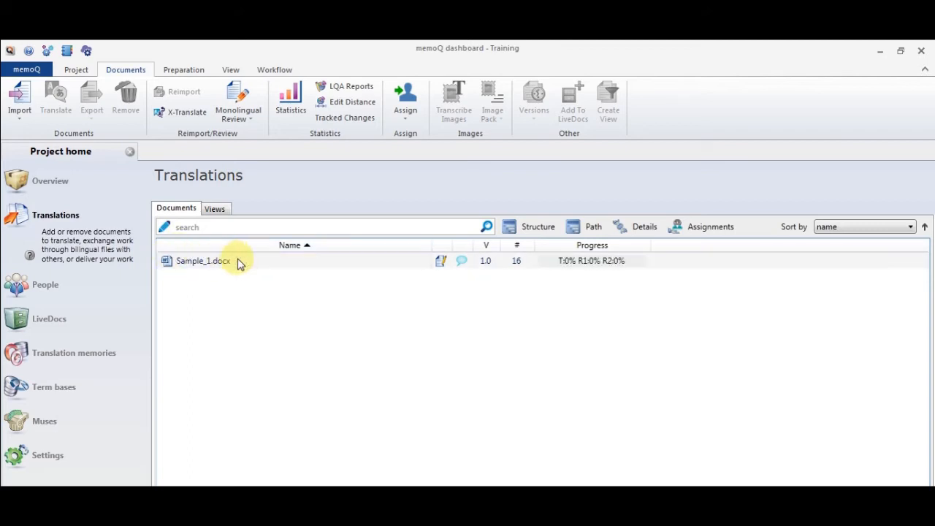
- Close the Training project, reopen it from the dashboard, and open Sample_1.docx for translation
{"action": "left_click", "coordinate": [229, 262]}
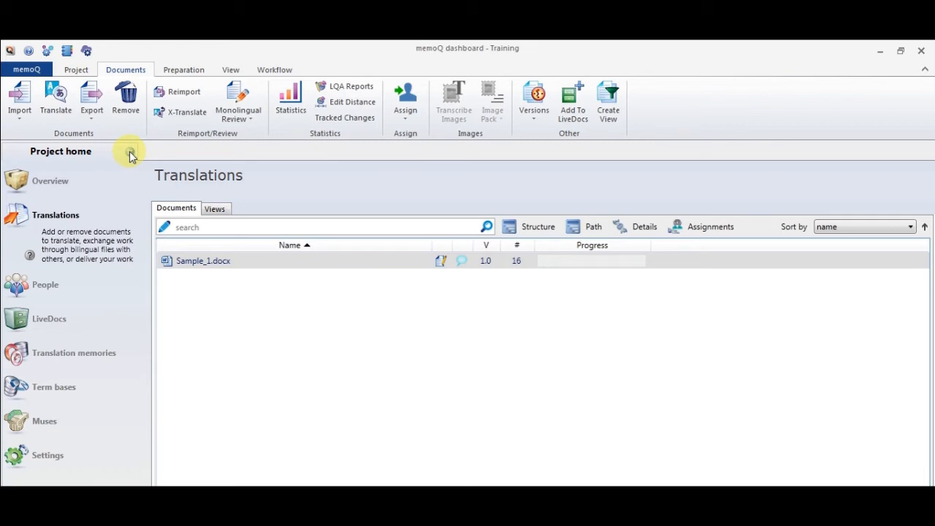
{"action": "left_click", "coordinate": [129, 154]}
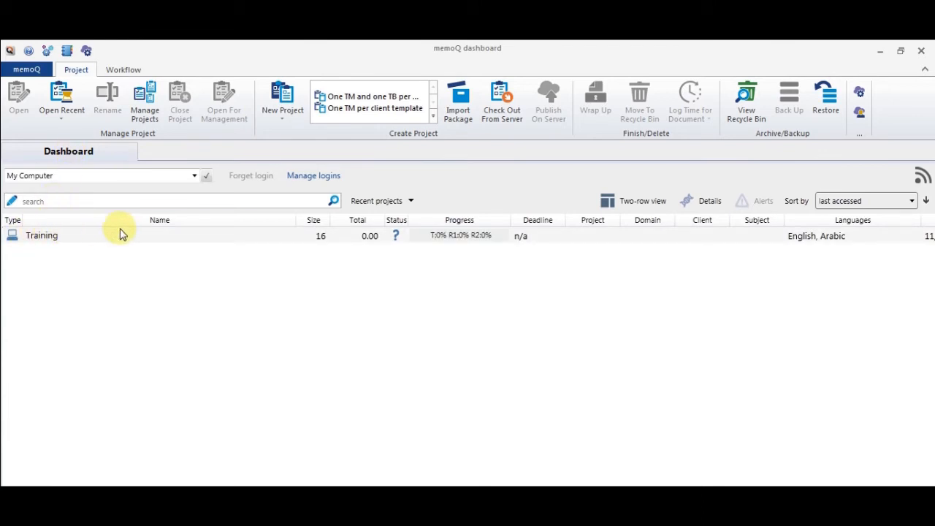
{"action": "double_click", "coordinate": [73, 239]}
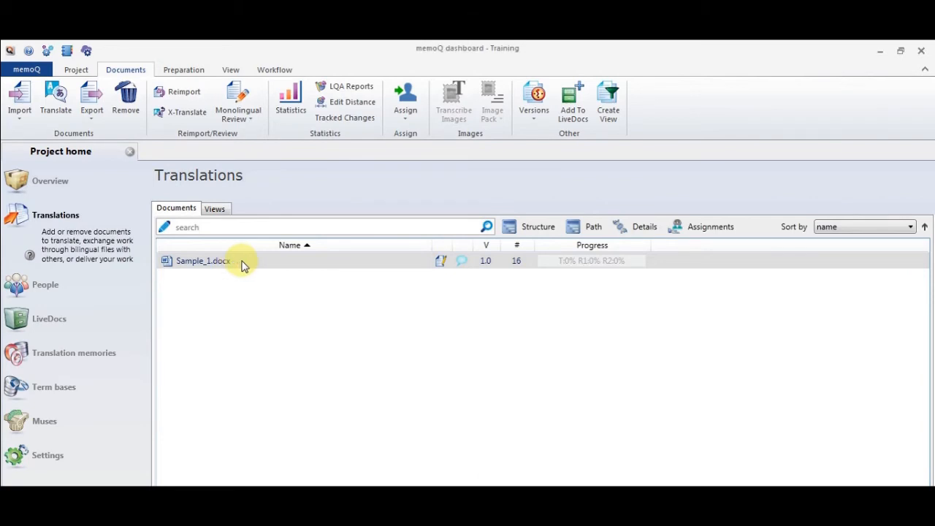
{"action": "double_click", "coordinate": [244, 263]}
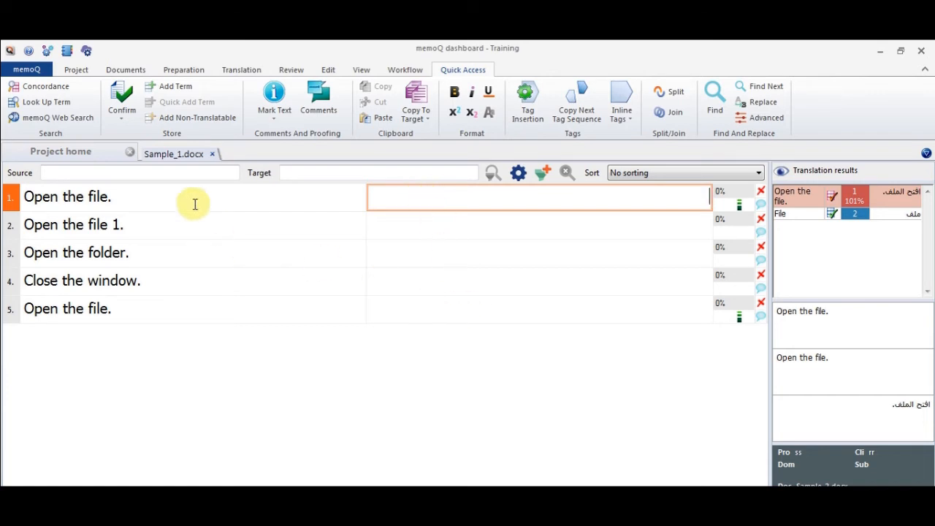
- Pre-translate the active document using Any match lookup with fragment assembling enabled
{"action": "left_click", "coordinate": [185, 70]}
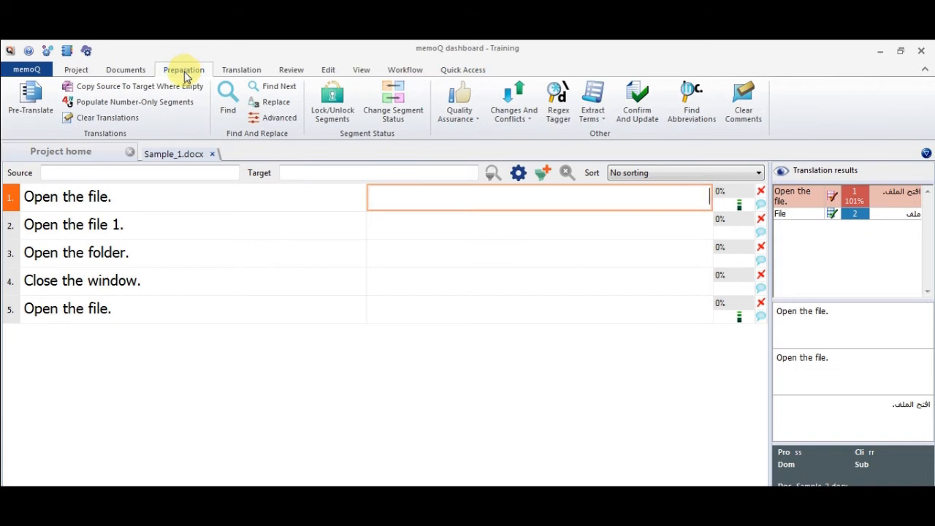
{"action": "left_click", "coordinate": [31, 97]}
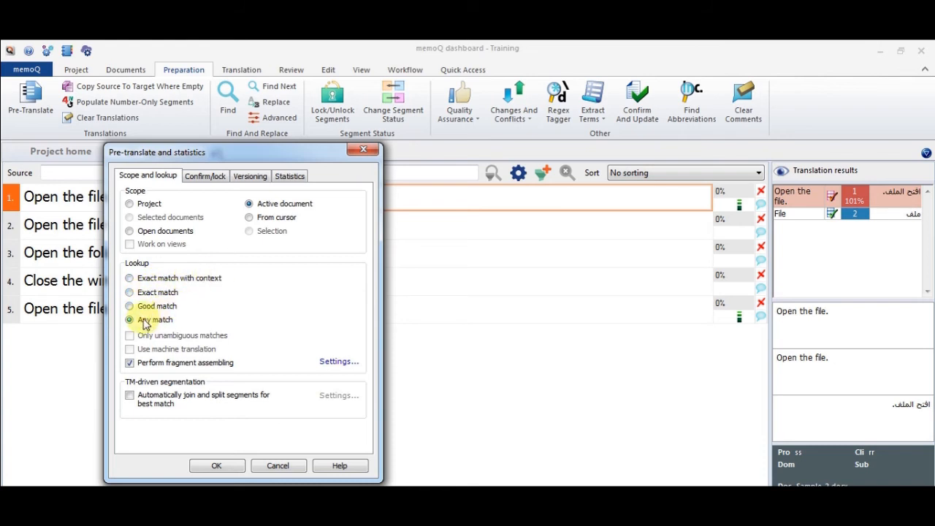
{"action": "left_click", "coordinate": [214, 466]}
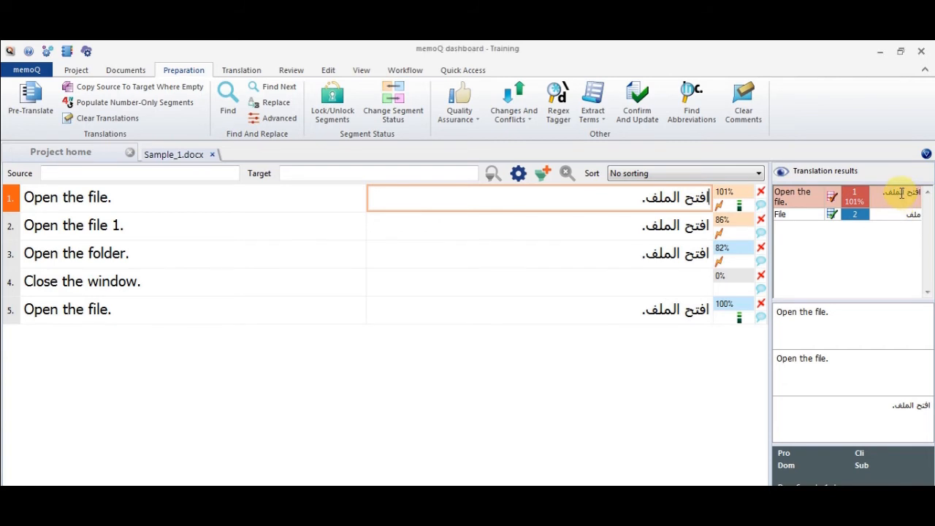
- Clear the first segment's translation and reinsert the translation memory match "افتح الملف."
{"action": "left_click_drag", "start_coordinate": [626, 200], "coordinate": [656, 221]}
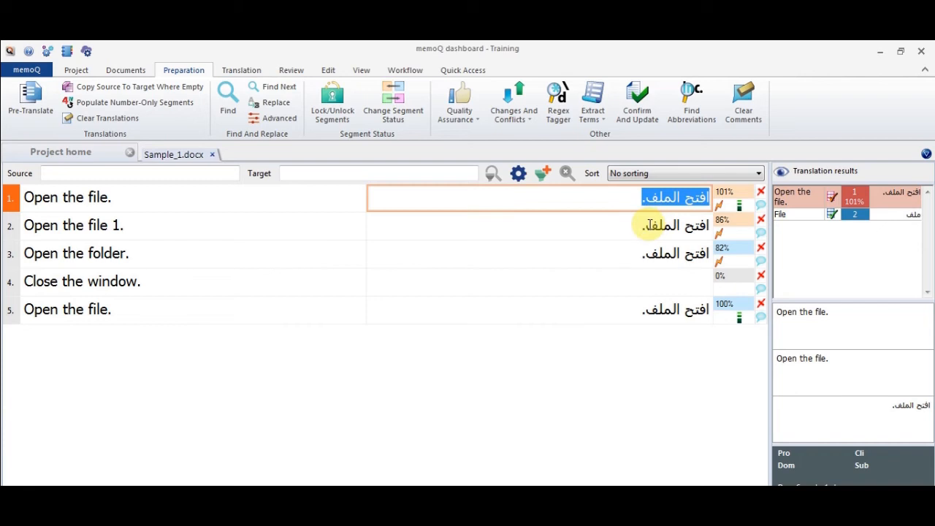
{"action": "key", "text": "Delete"}
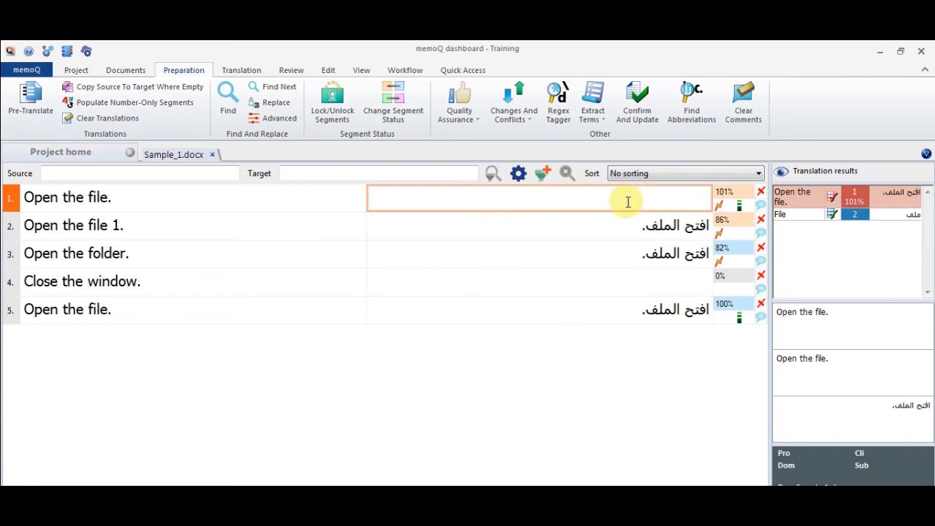
{"action": "double_click", "coordinate": [898, 195]}
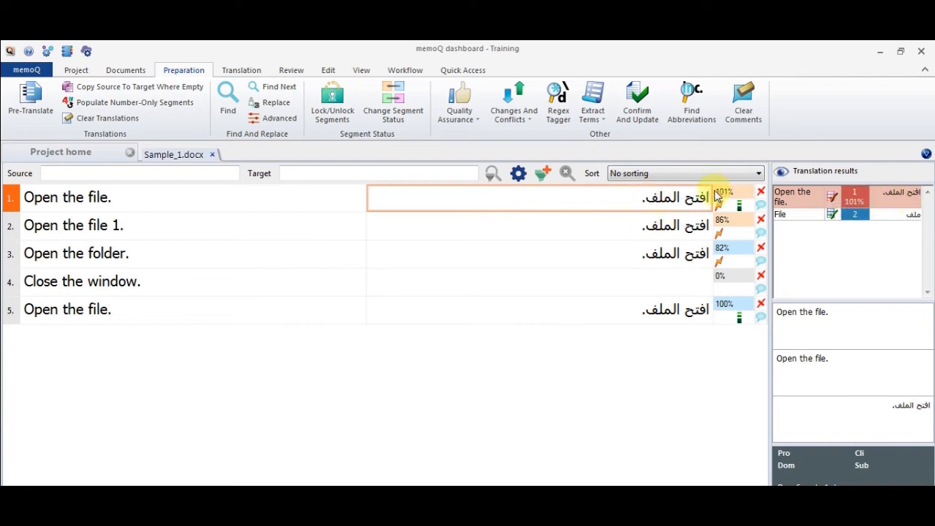
- Try the term base entry "ملف" as the first segment's translation in place of the full sentence, and clear it again
{"action": "key", "text": "ctrl+a"}
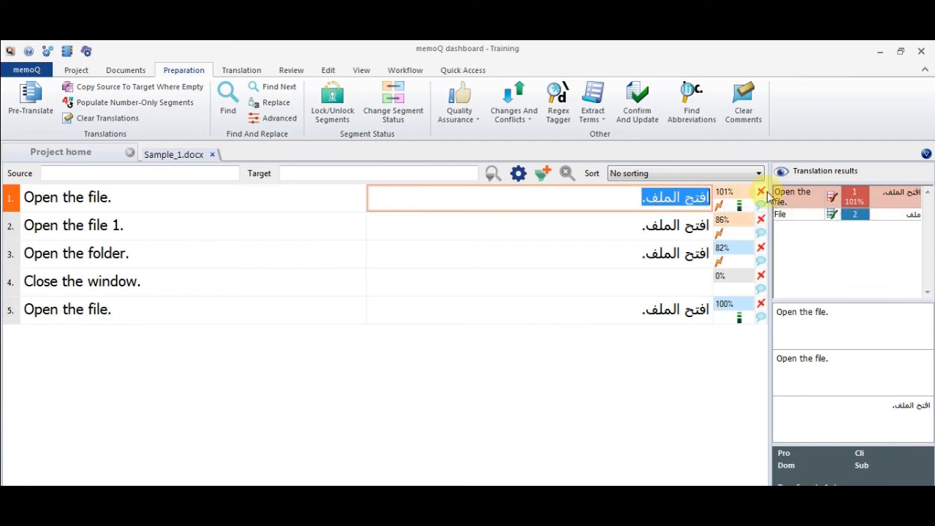
{"action": "key", "text": "Delete"}
{"action": "double_click", "coordinate": [889, 209]}
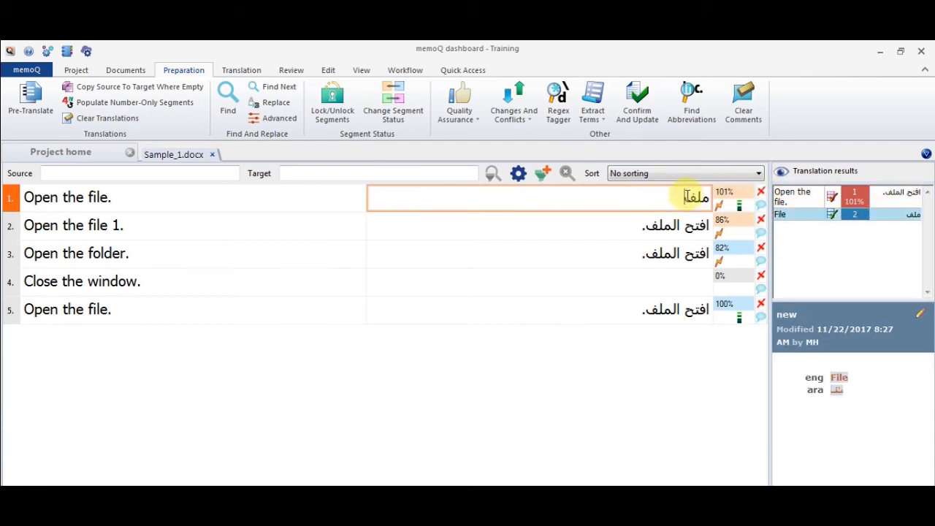
{"action": "left_click_drag", "start_coordinate": [670, 197], "coordinate": [721, 202]}
{"action": "key", "text": "Delete"}
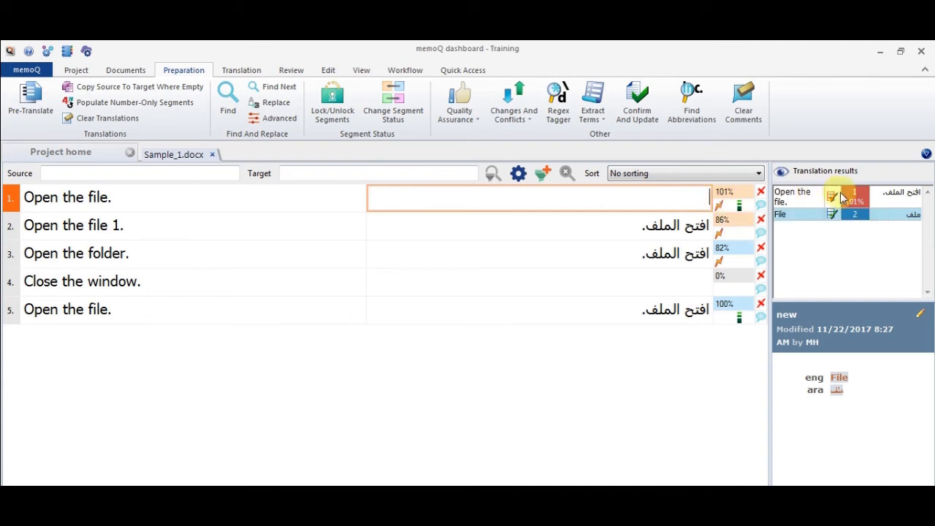
- Insert the translation memory match "افتح الملف." in the first segment and confirm the segment
{"action": "double_click", "coordinate": [883, 194]}
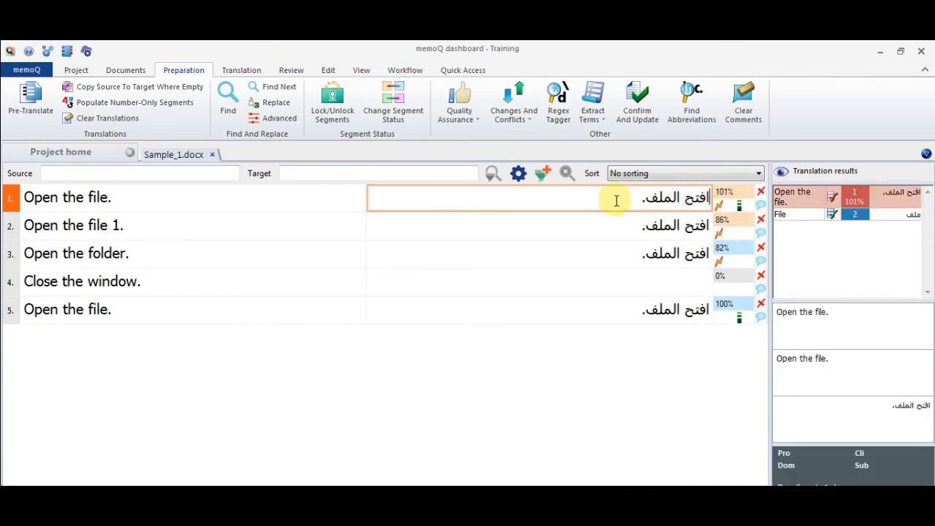
{"action": "left_click", "coordinate": [627, 221]}
{"action": "left_click", "coordinate": [630, 197]}
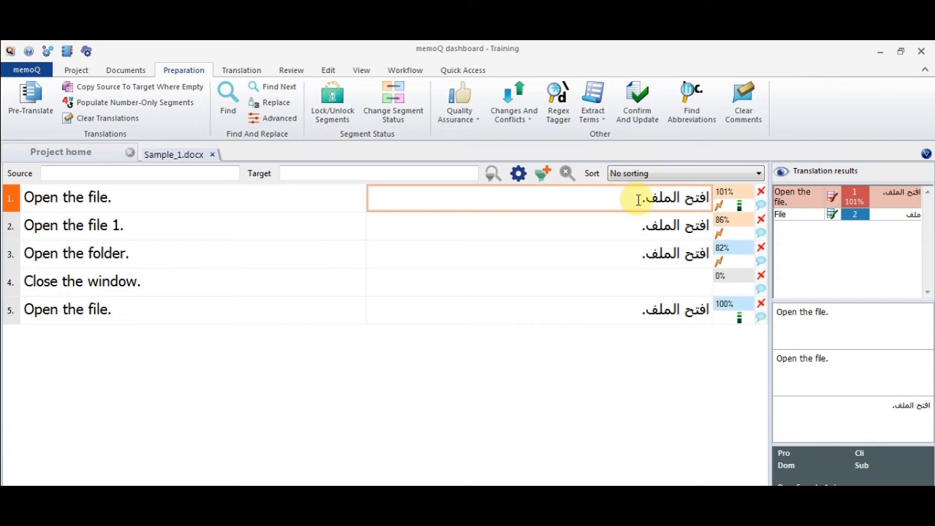
{"action": "key", "text": "ctrl+Return"}
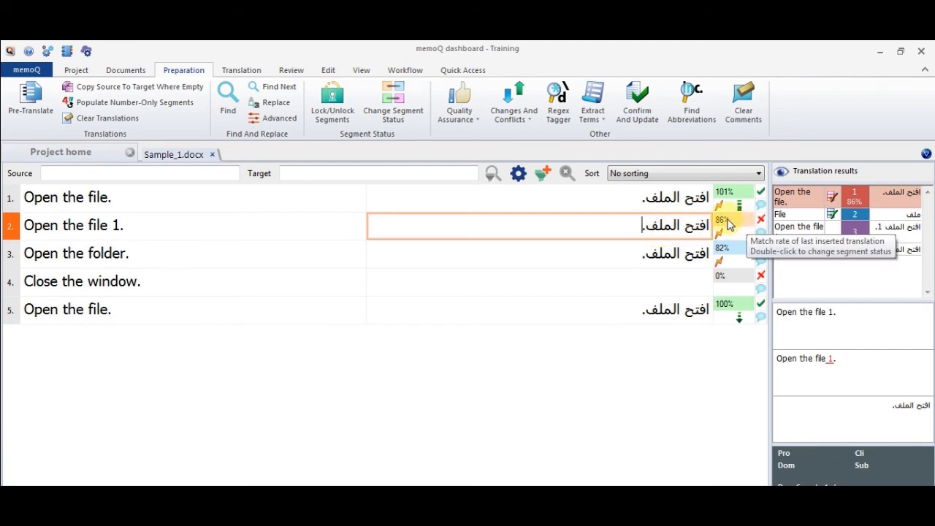
- Add the number 1 before the full stop in the second segment's translation and confirm the segment
{"action": "left_click", "coordinate": [648, 226]}
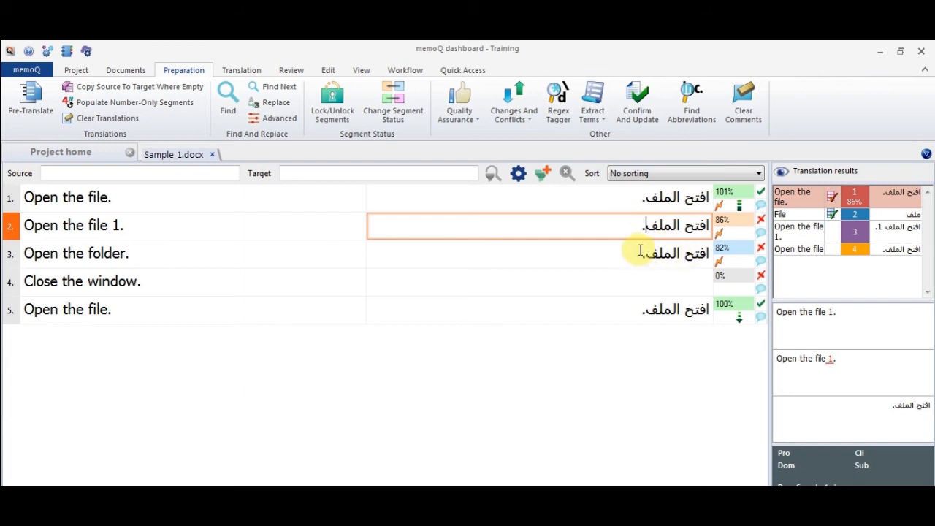
{"action": "type", "text": "1"}
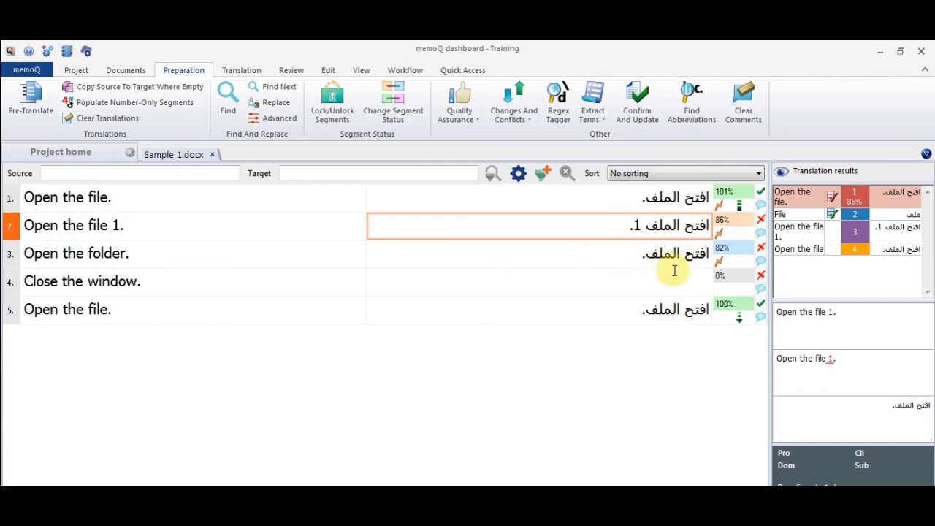
{"action": "key", "text": "ctrl+Return"}
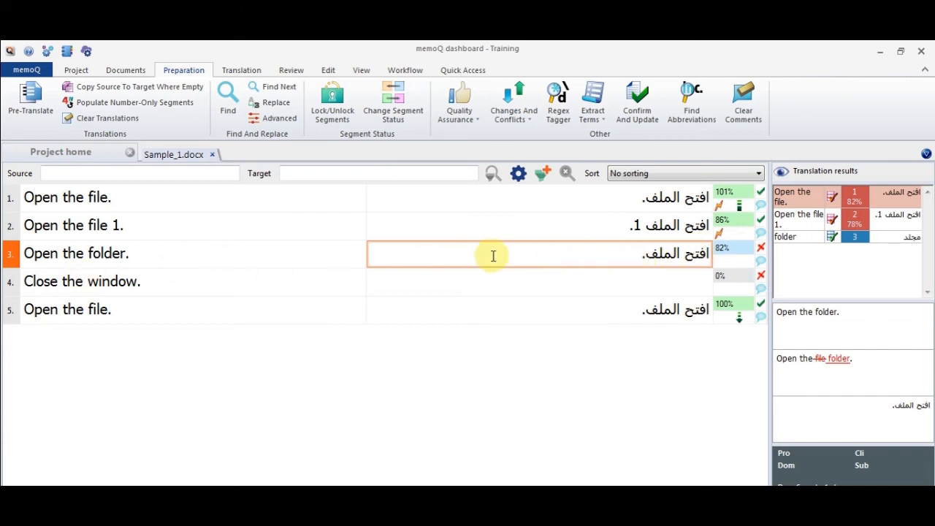
- Replace "الملف" with "المجلد" in the third segment, translate the fourth as "أغلق النافذة.", and confirm both segments
{"action": "double_click", "coordinate": [659, 253]}
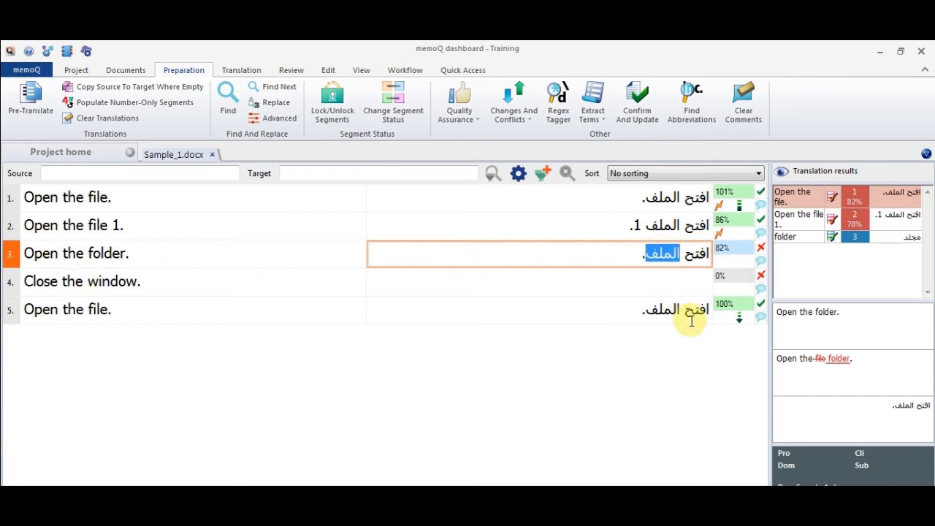
{"action": "type", "text": "ا"}
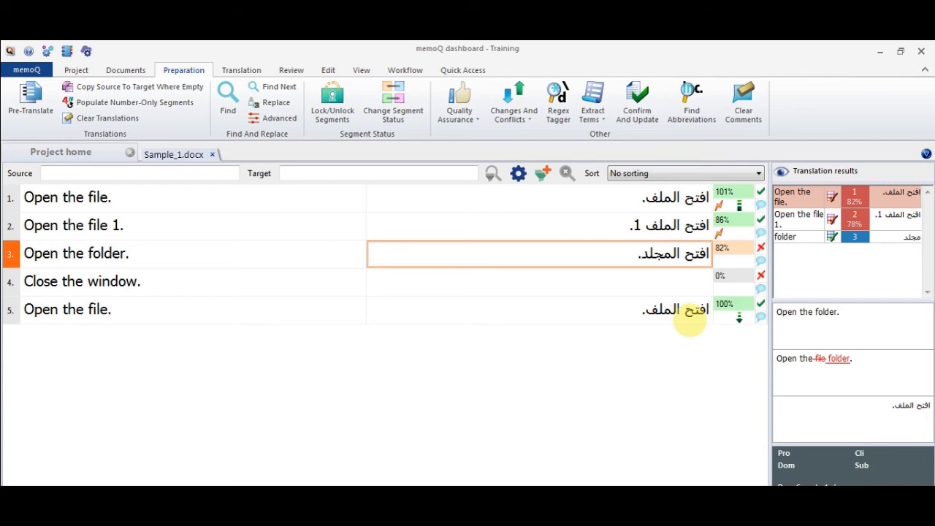
{"action": "key", "text": "ctrl+Return"}
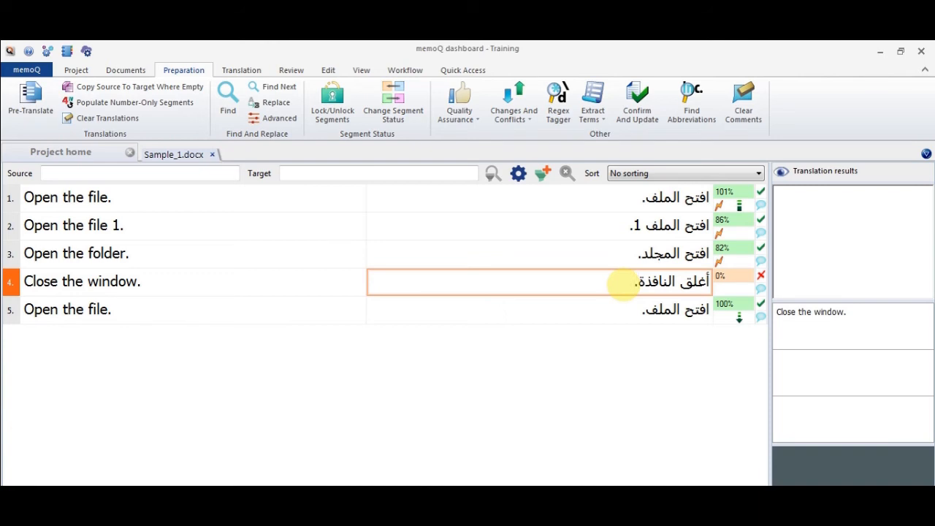
{"action": "key", "text": "ctrl+Return"}
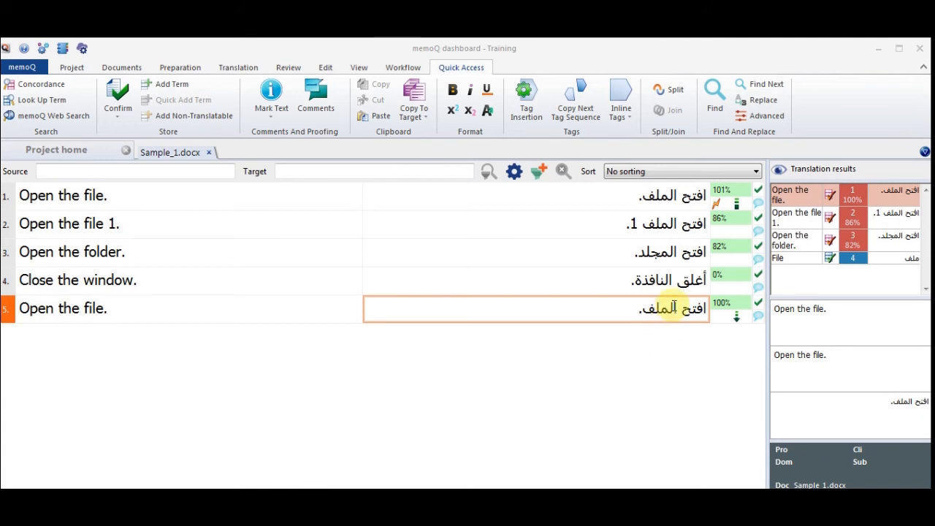
- Copy the source text into the fifth segment's translation and undo the copy
{"action": "right_click", "coordinate": [673, 308]}
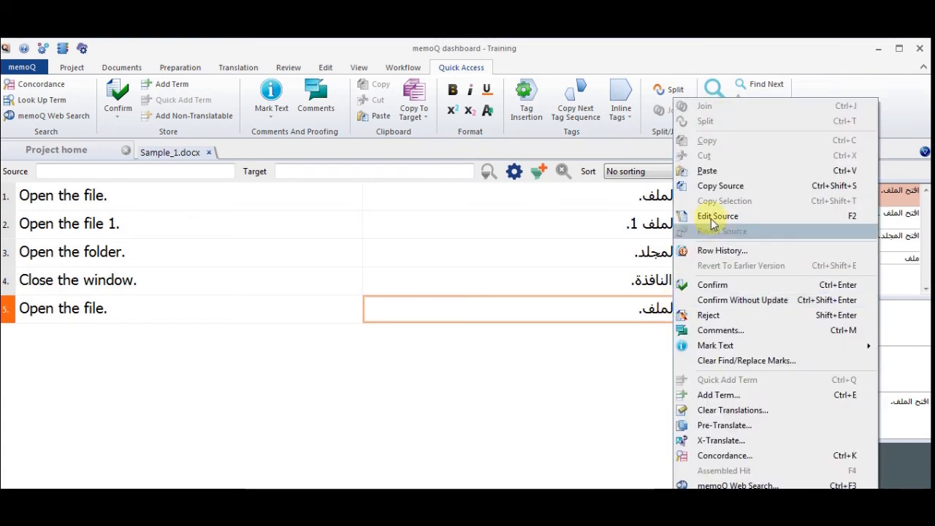
{"action": "left_click", "coordinate": [724, 189]}
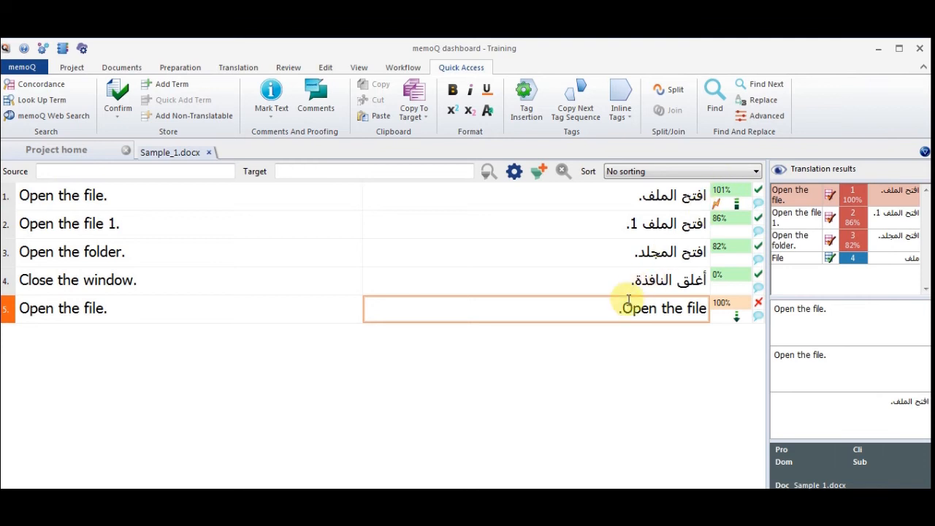
{"action": "key", "text": "ctrl+z"}
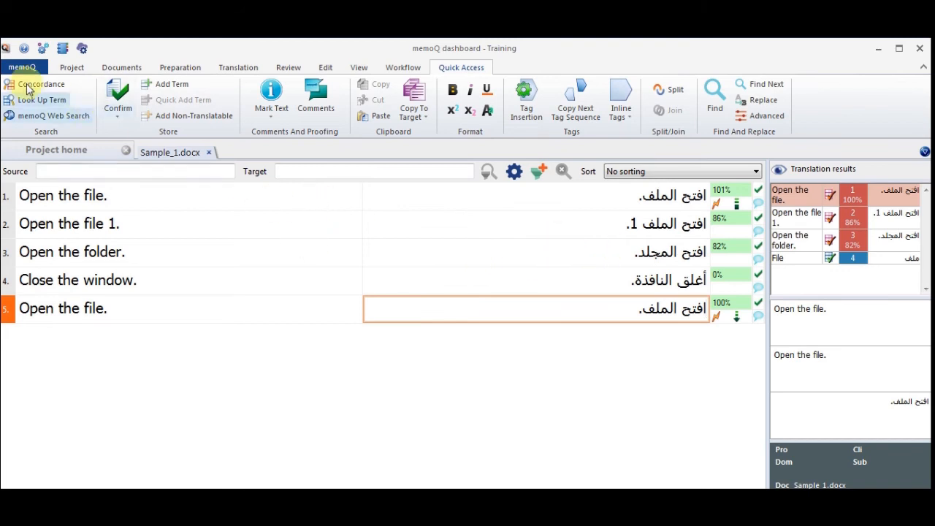
- Close the translated Sample_1.docx, export it to the stored path, and close the exported document after checking it in Word
{"action": "left_click", "coordinate": [210, 153]}
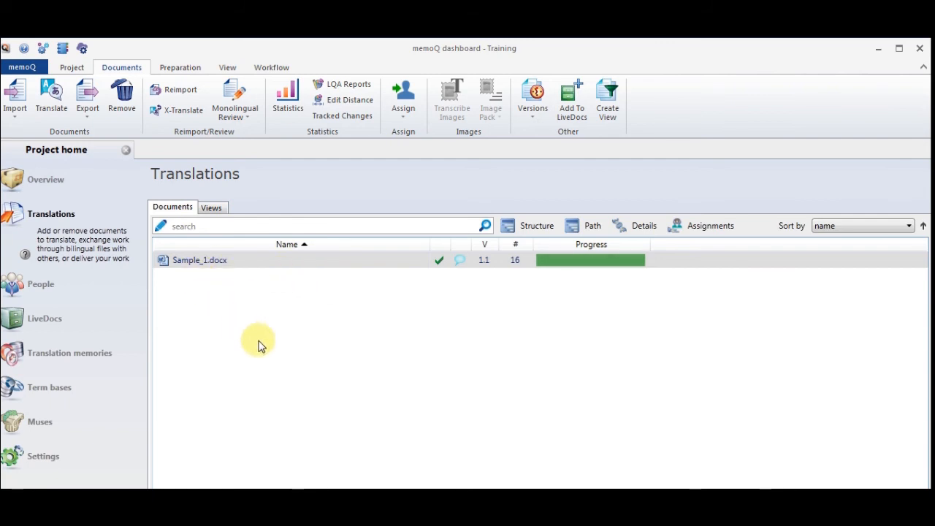
{"action": "right_click", "coordinate": [309, 265]}
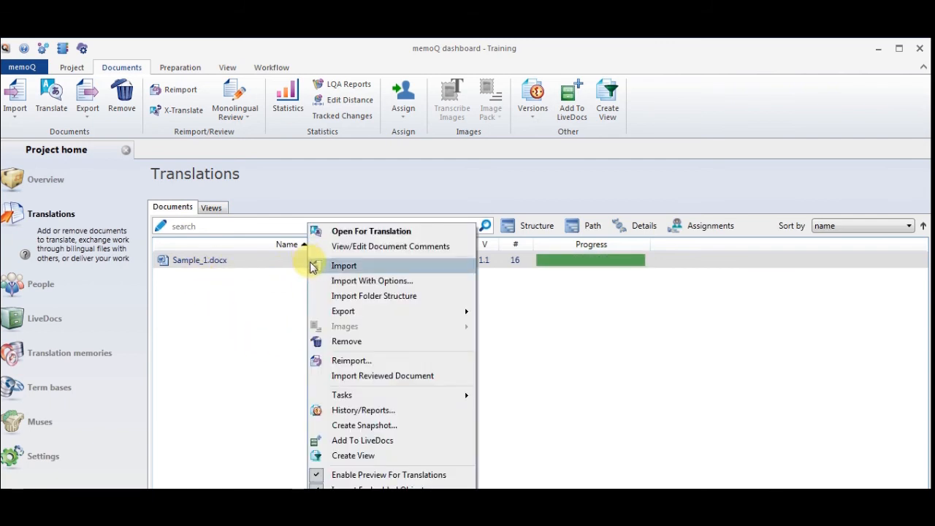
{"action": "mouse_move", "coordinate": [345, 314]}
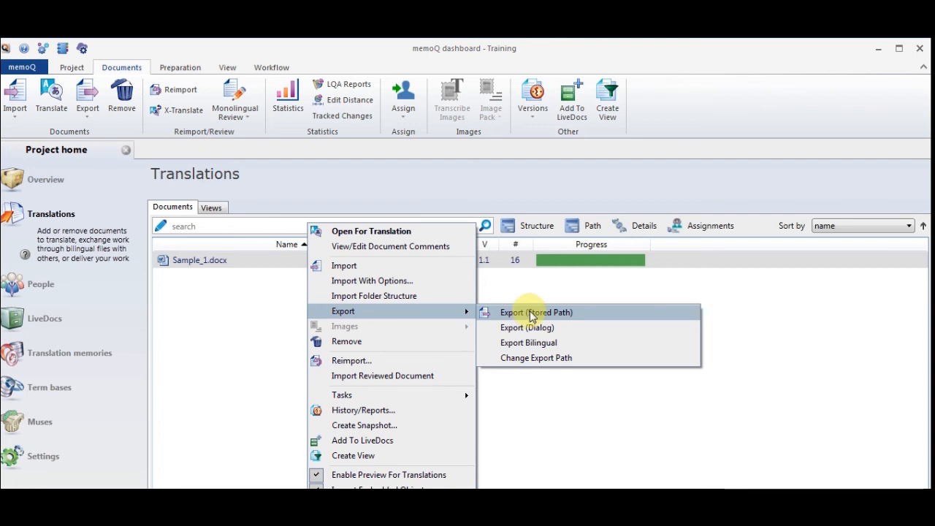
{"action": "left_click", "coordinate": [529, 312]}
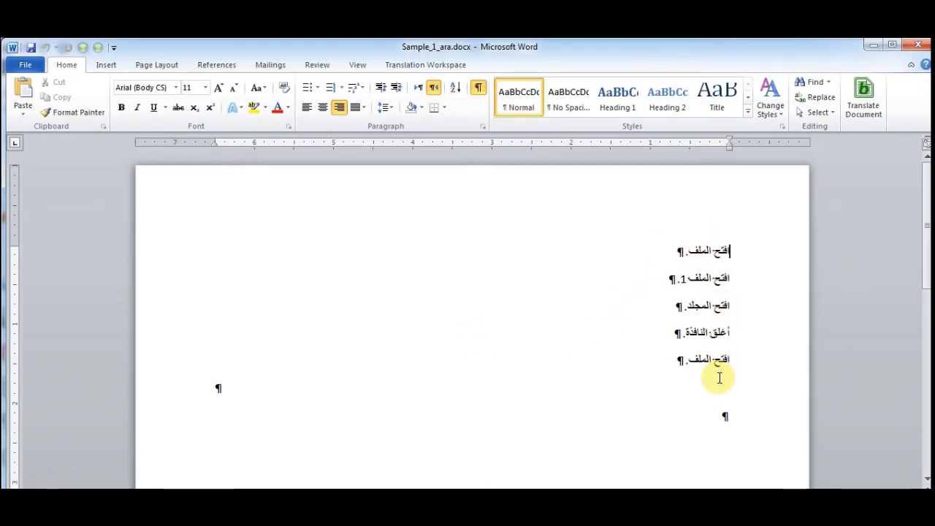
{"action": "left_click", "coordinate": [920, 49]}
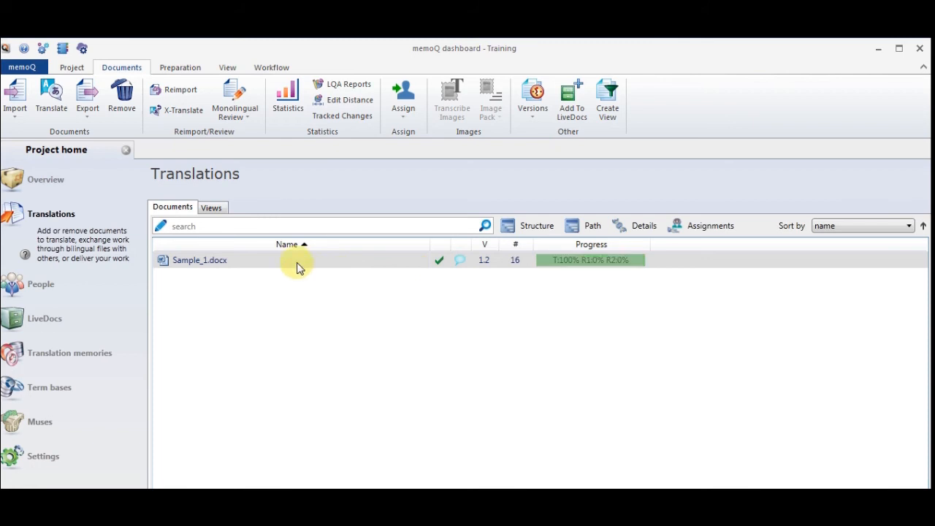
- View the bilingual export formats and settings for Sample_1.docx without exporting
{"action": "right_click", "coordinate": [293, 265]}
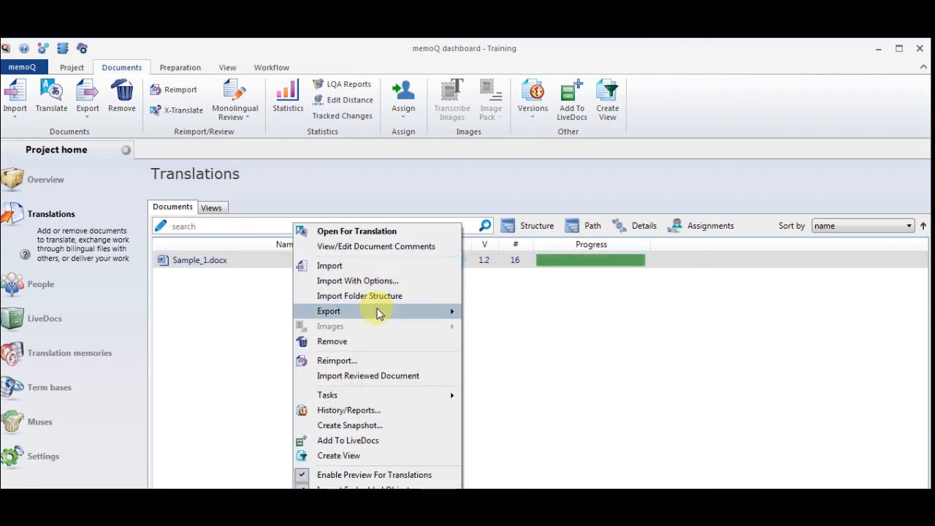
{"action": "mouse_move", "coordinate": [379, 312]}
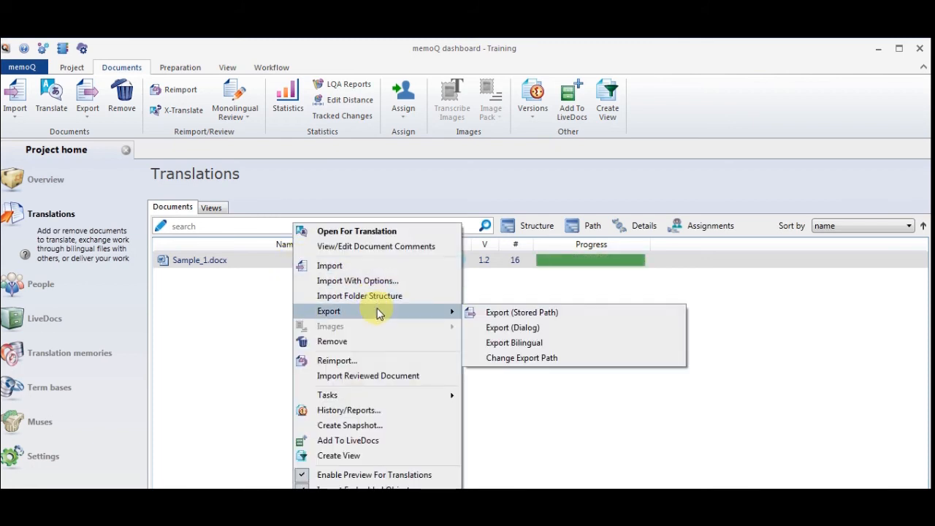
{"action": "left_click", "coordinate": [539, 344]}
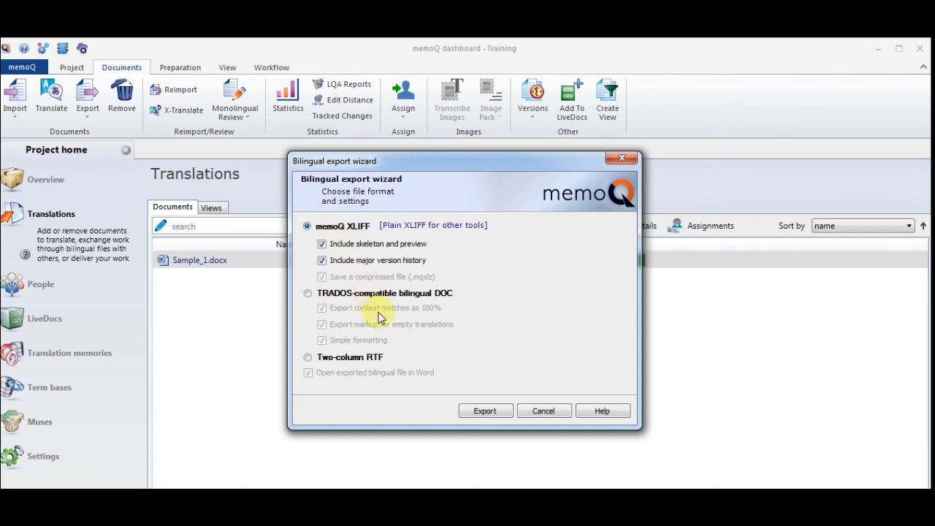
{"action": "left_click", "coordinate": [545, 411]}
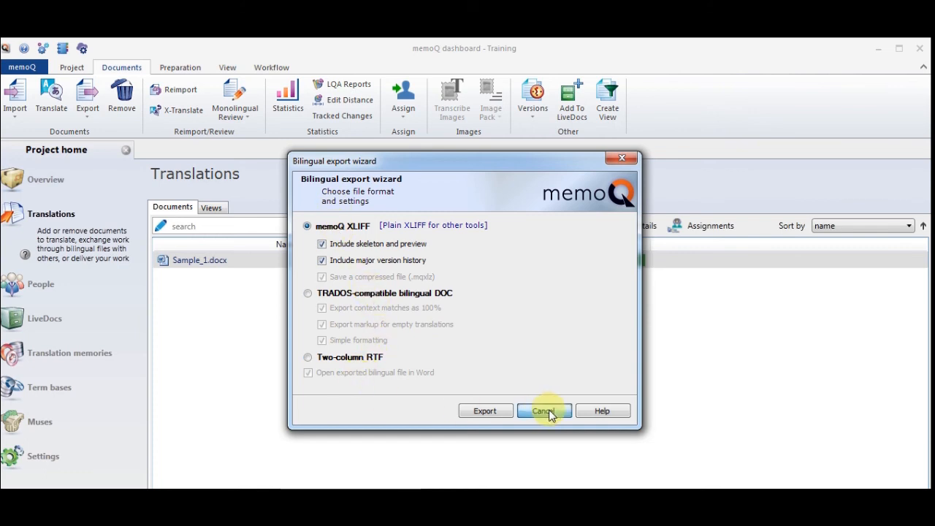
- View the dialog-based export's save location for Sample_1.docx and leave it without saving
{"action": "right_click", "coordinate": [277, 261]}
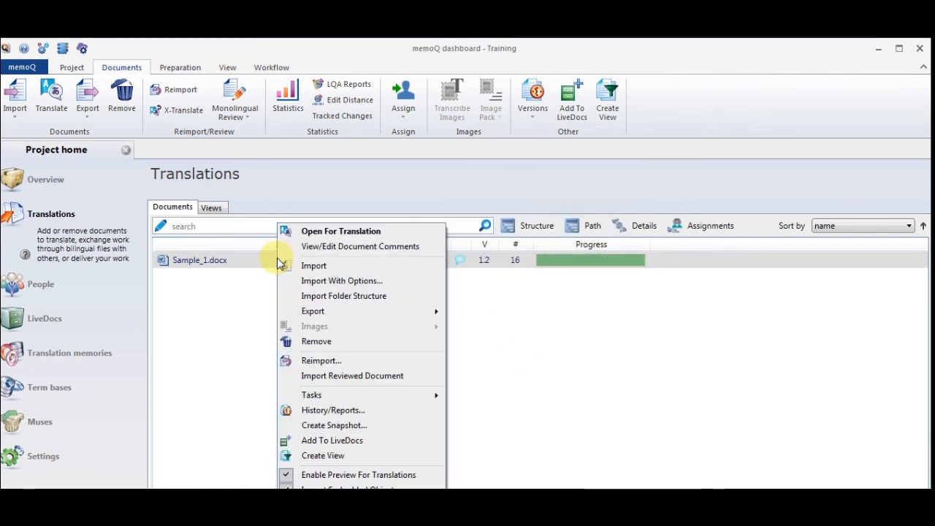
{"action": "mouse_move", "coordinate": [349, 311]}
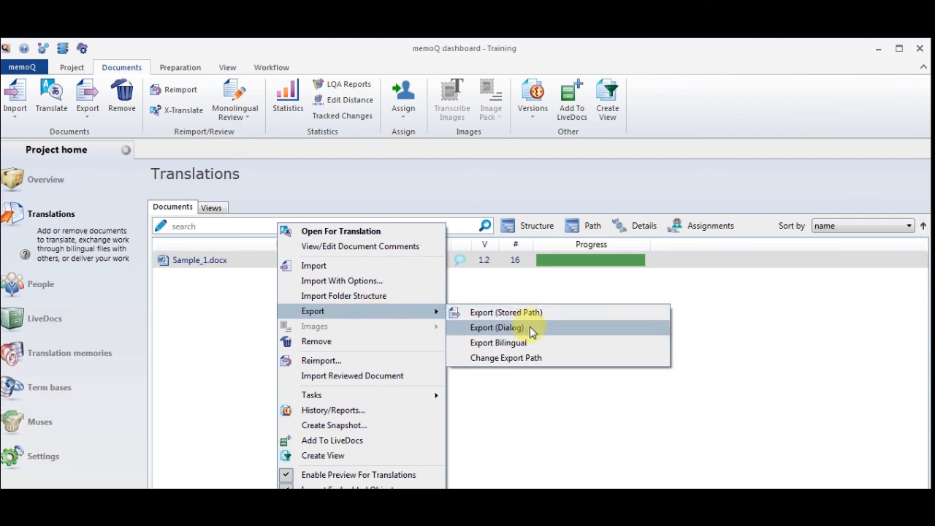
{"action": "left_click", "coordinate": [529, 327]}
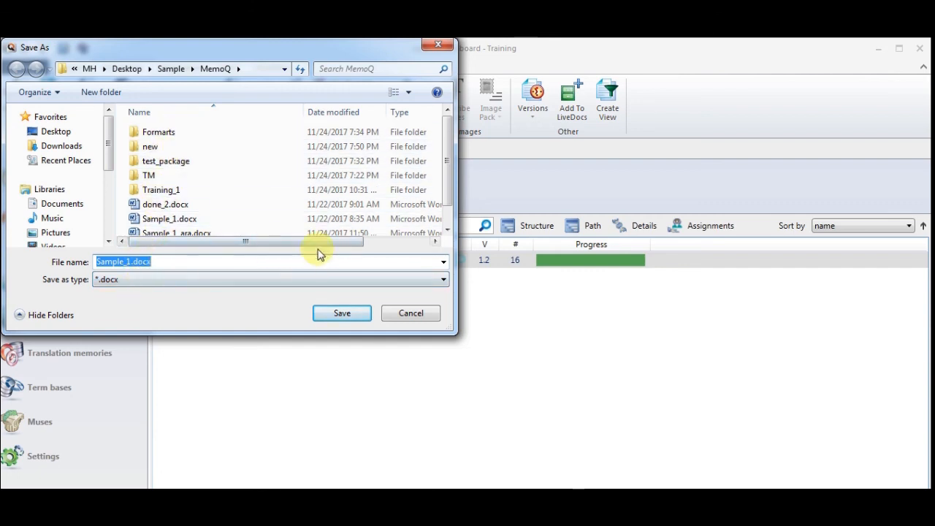
{"action": "left_click", "coordinate": [410, 312]}
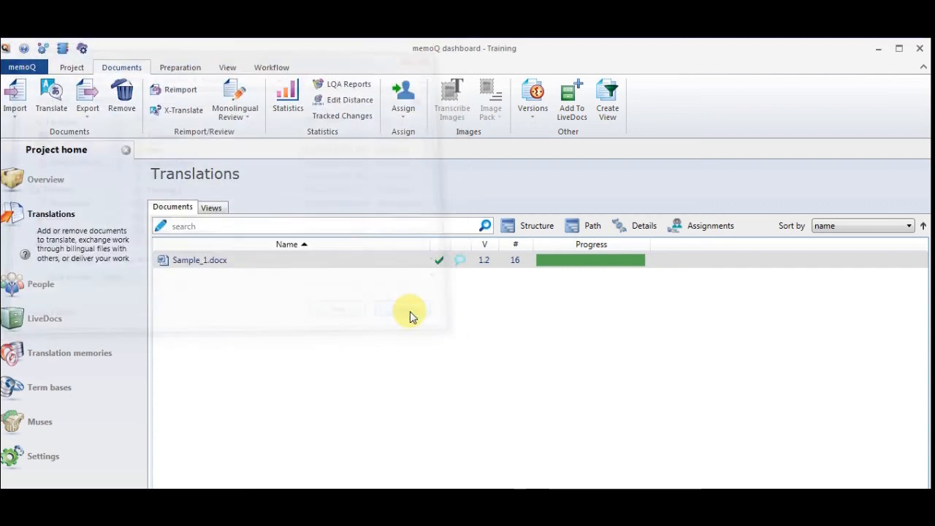
- Locate the sample4 handoff package in the Formarts folder, load it for import into memoQ, and name the project train6
{"action": "left_click", "coordinate": [519, 481]}
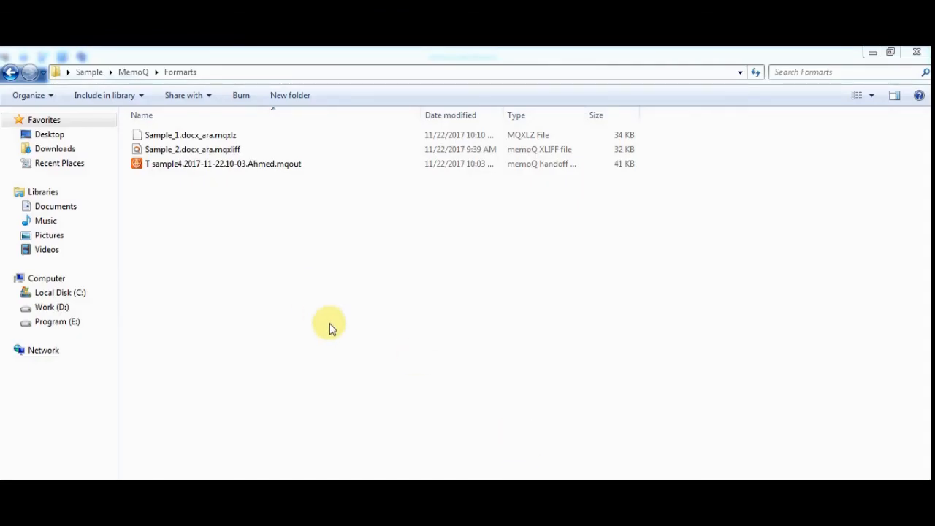
{"action": "left_click", "coordinate": [260, 164]}
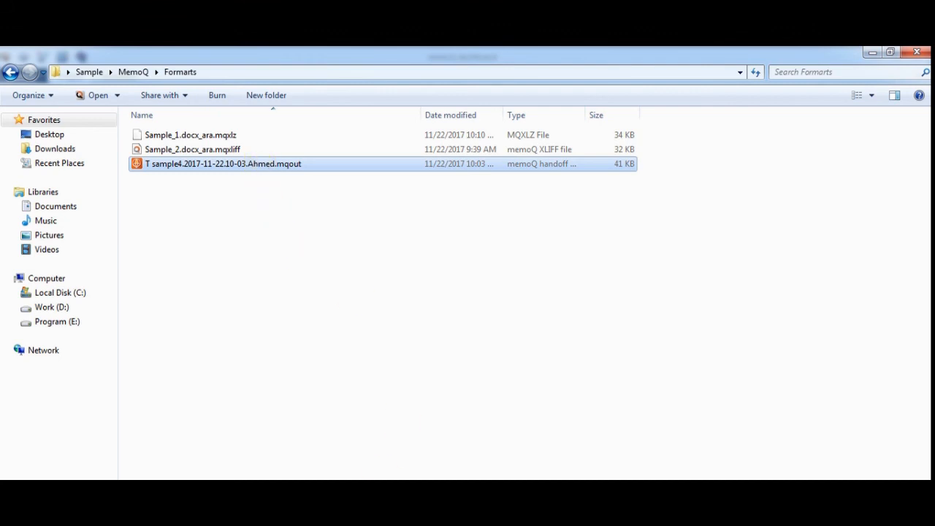
{"action": "key", "text": "alt+Tab"}
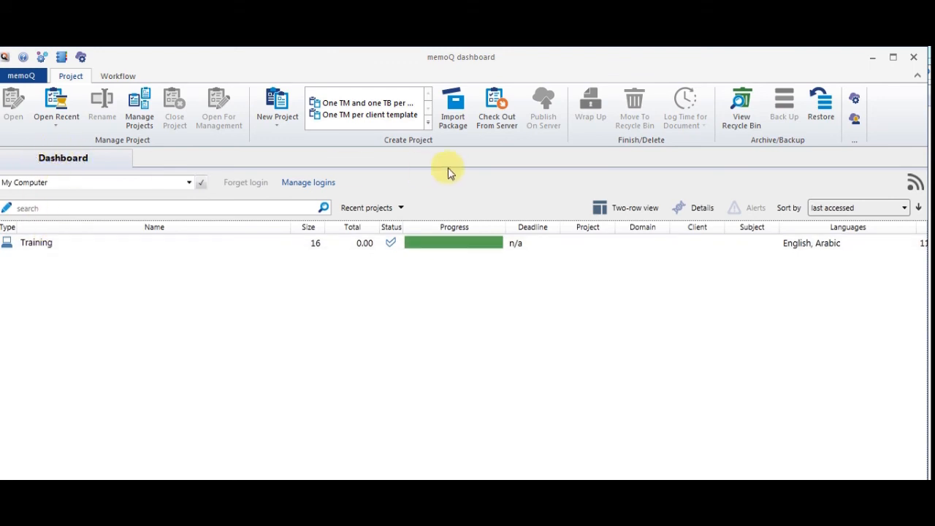
{"action": "left_click", "coordinate": [453, 111]}
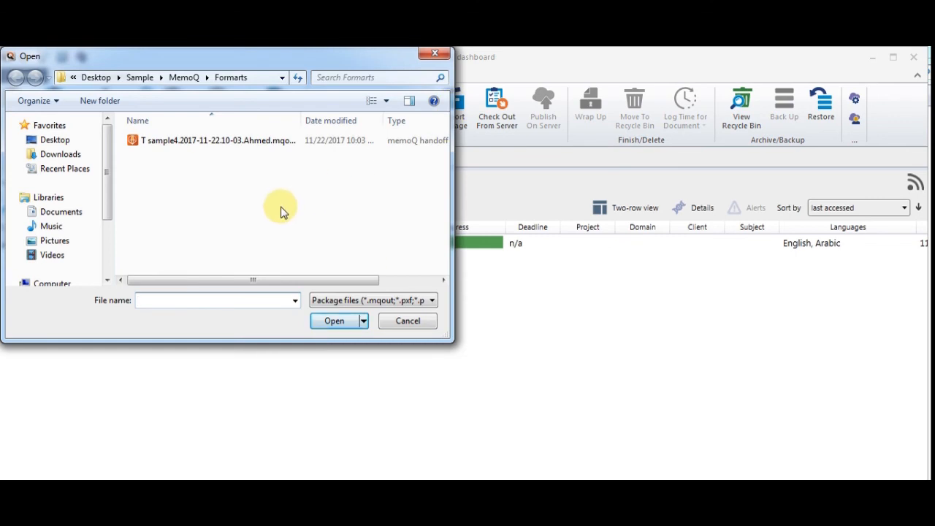
{"action": "double_click", "coordinate": [198, 141]}
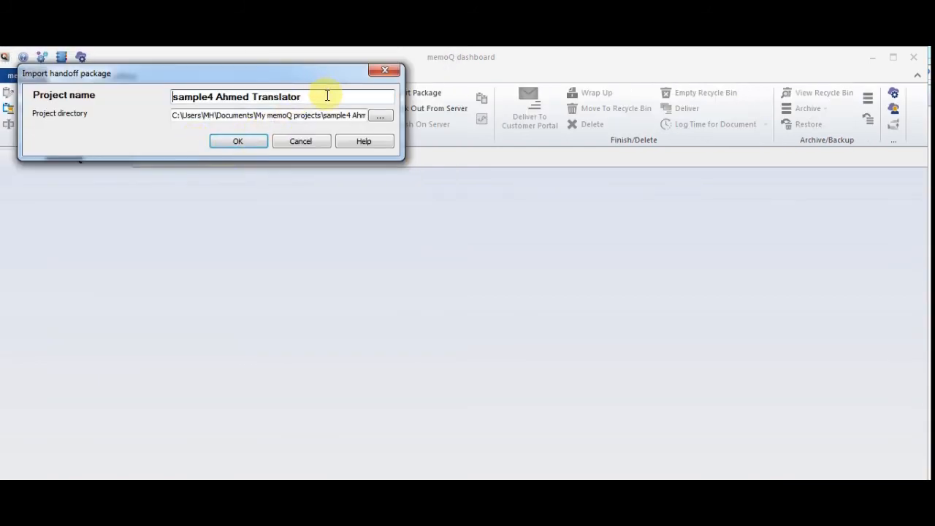
{"action": "left_click_drag", "start_coordinate": [333, 96], "coordinate": [131, 94]}
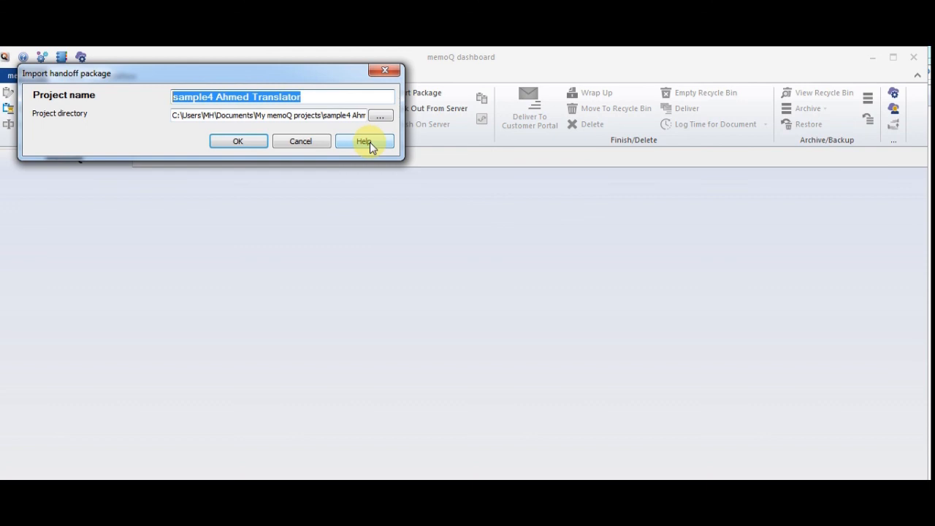
{"action": "type", "text": "tra"}
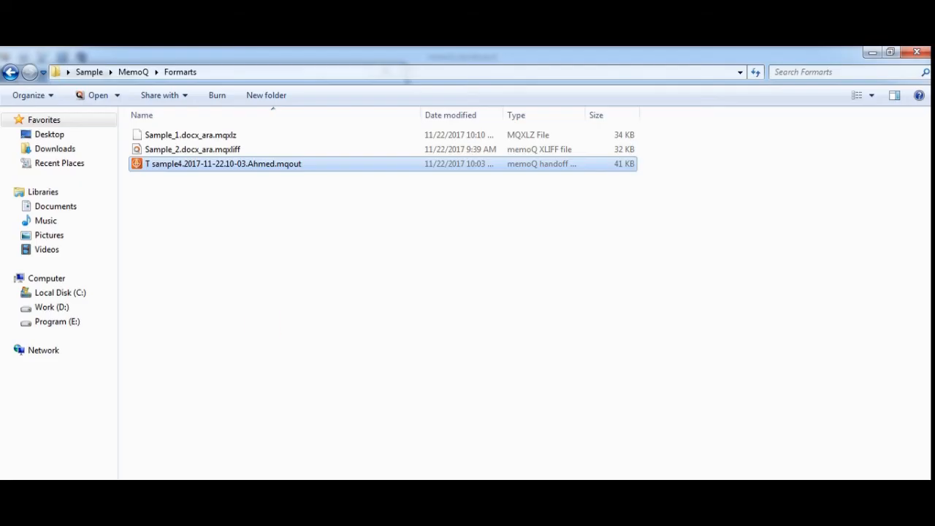
- Replace the parent path of the train6 project directory with the copied pack2 folder path and import the handoff package
{"action": "left_click", "coordinate": [10, 71]}
{"action": "double_click", "coordinate": [154, 165]}
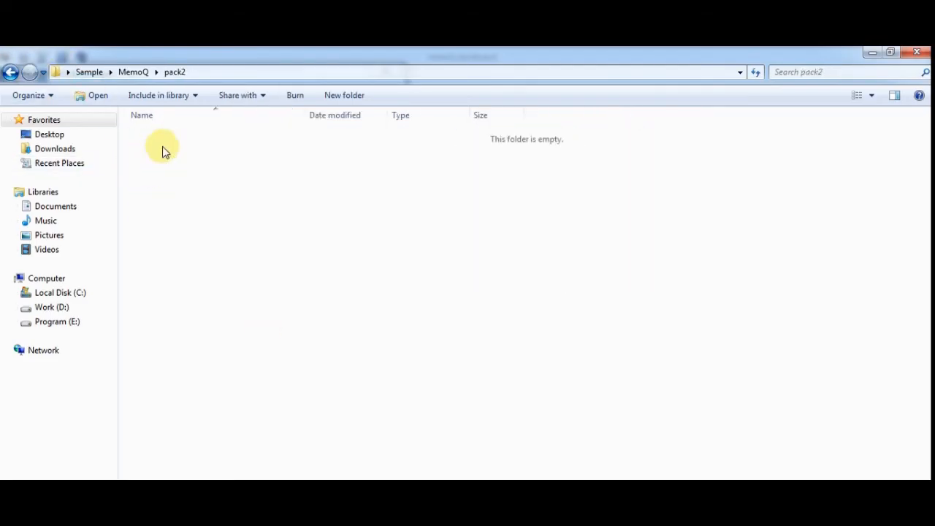
{"action": "left_click", "coordinate": [209, 70]}
{"action": "key", "text": "ctrl+c"}
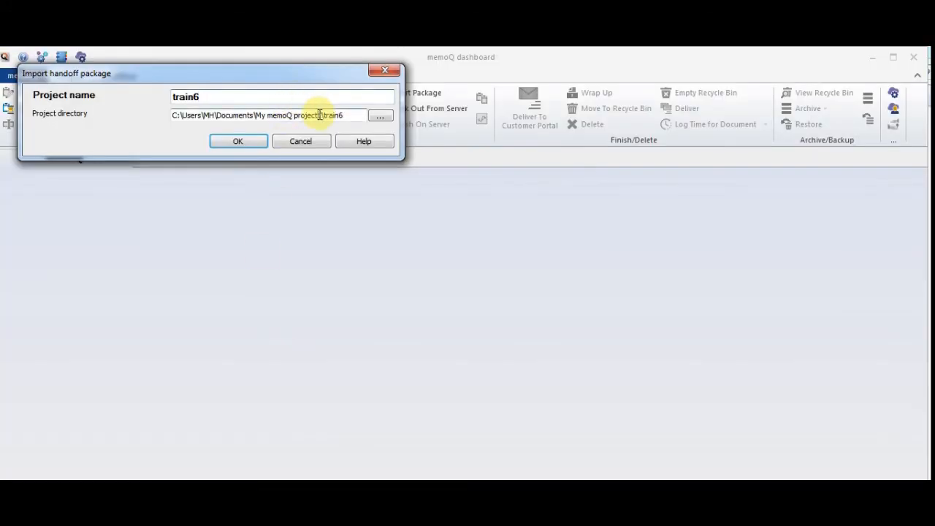
{"action": "left_click_drag", "start_coordinate": [321, 115], "coordinate": [139, 132]}
{"action": "key", "text": "ctrl+v"}
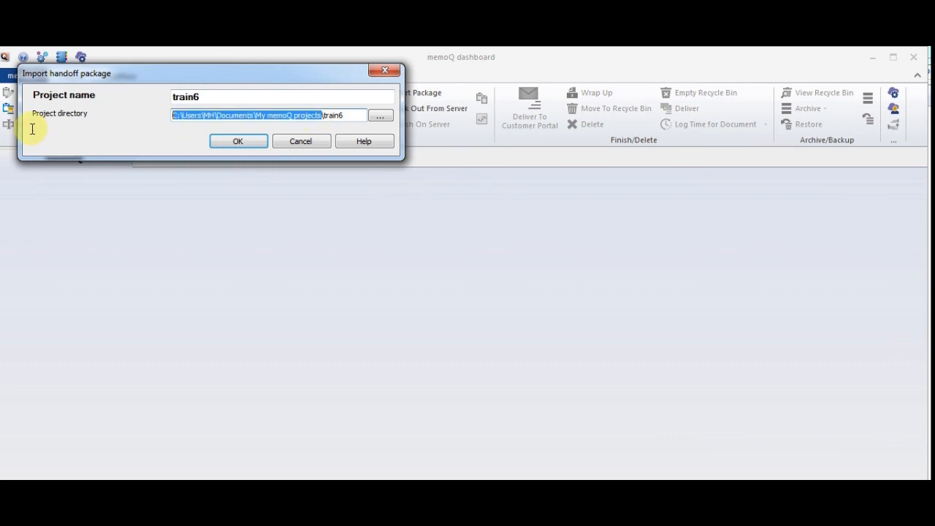
{"action": "left_click", "coordinate": [236, 143]}
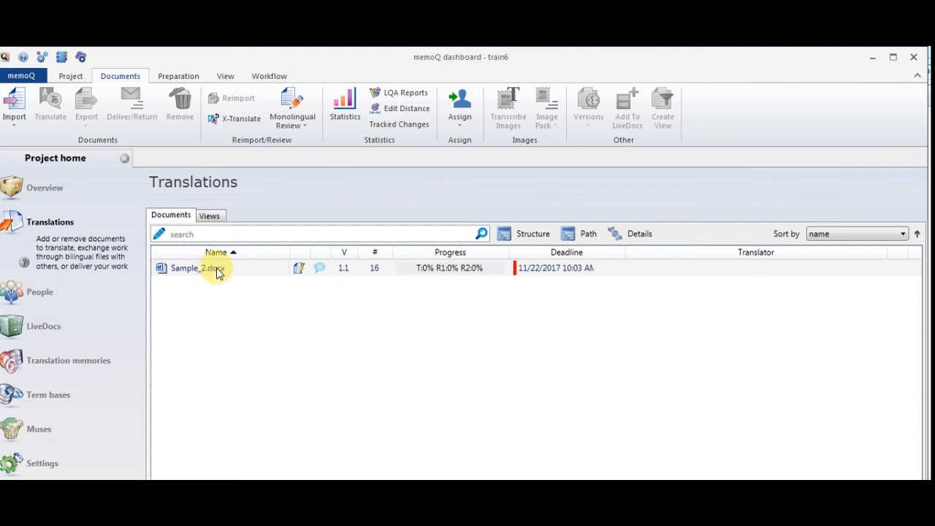
- Open Sample_2.docx for translation, insert the match "افتح الملف." into the first segment, and close the document
{"action": "double_click", "coordinate": [217, 267]}
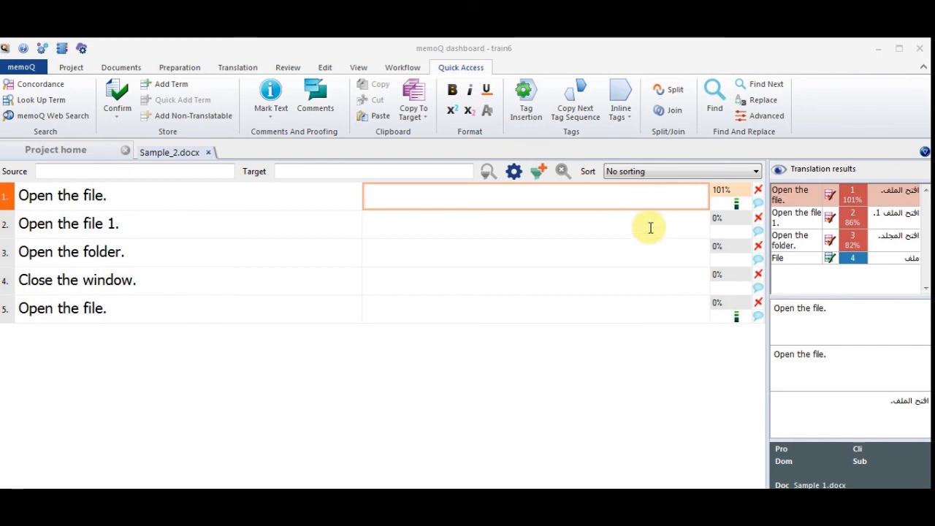
{"action": "double_click", "coordinate": [901, 193]}
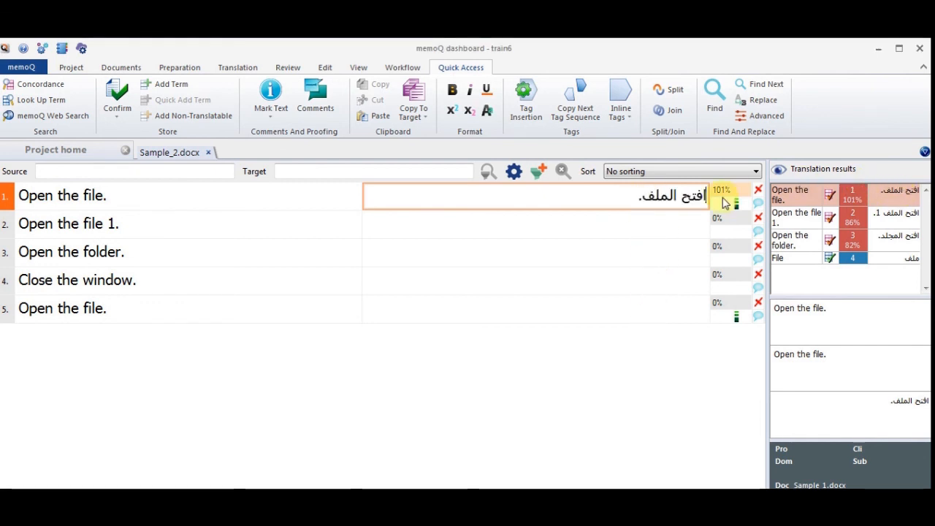
{"action": "left_click", "coordinate": [650, 224]}
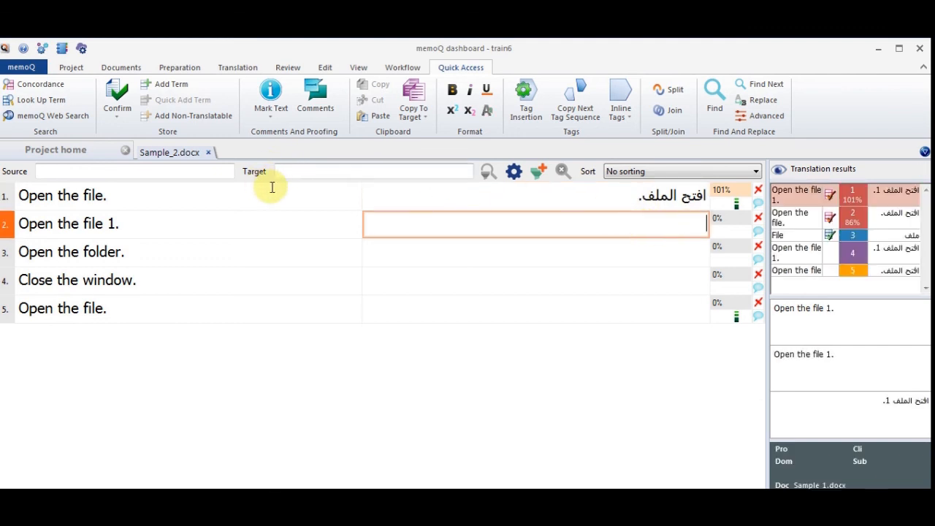
{"action": "left_click", "coordinate": [209, 154]}
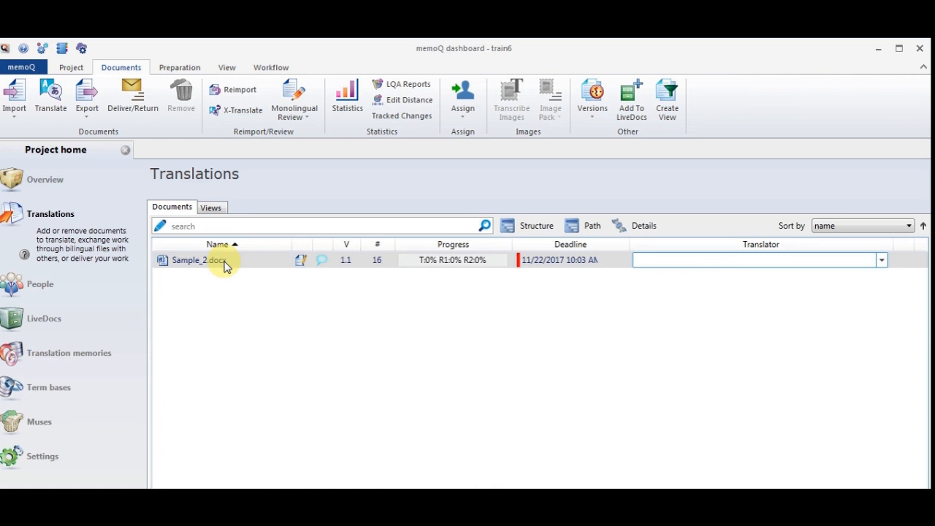
- View the export options for Sample_2.docx without exporting it
{"action": "right_click", "coordinate": [224, 266]}
{"action": "mouse_move", "coordinate": [283, 296]}
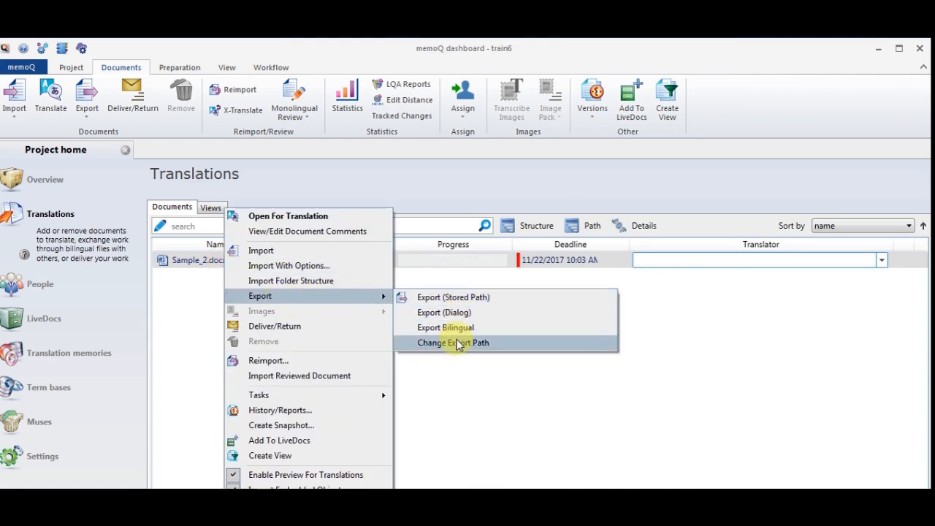
{"action": "left_click", "coordinate": [499, 376]}
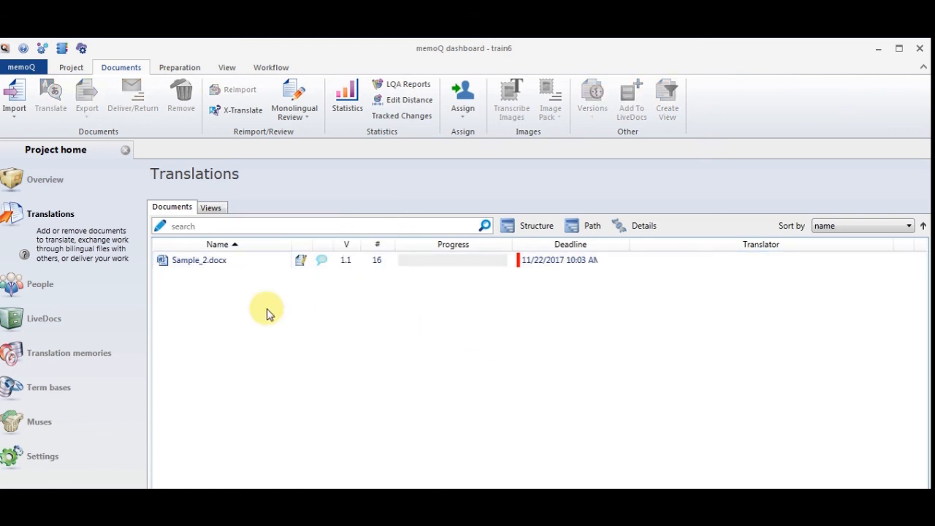